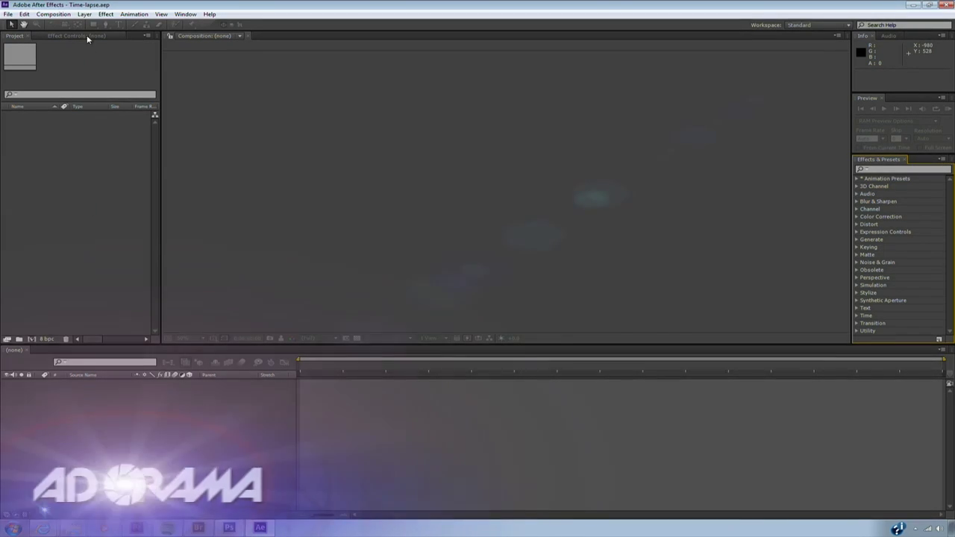
Step: Browse in Bridge to the TIFF folder of Vienna Overpass Shot 4 inside Timelapse Vienna
{"action": "left_click", "coordinate": [7, 15]}
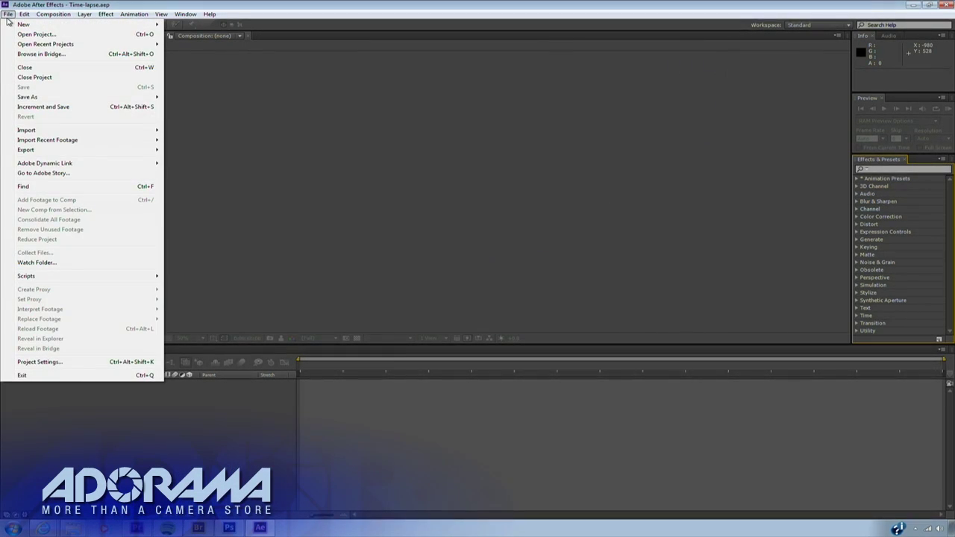
{"action": "mouse_move", "coordinate": [36, 44]}
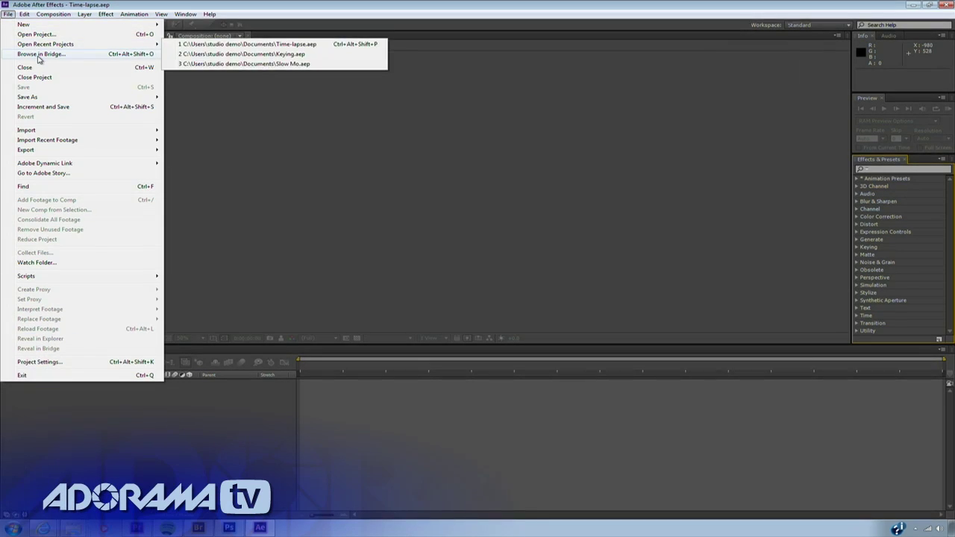
{"action": "left_click", "coordinate": [37, 54]}
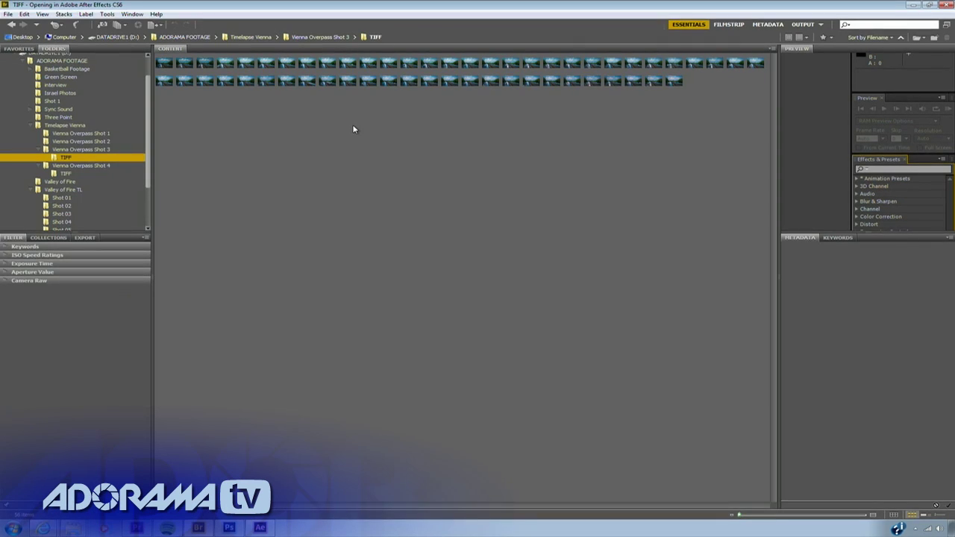
{"action": "left_click", "coordinate": [253, 37]}
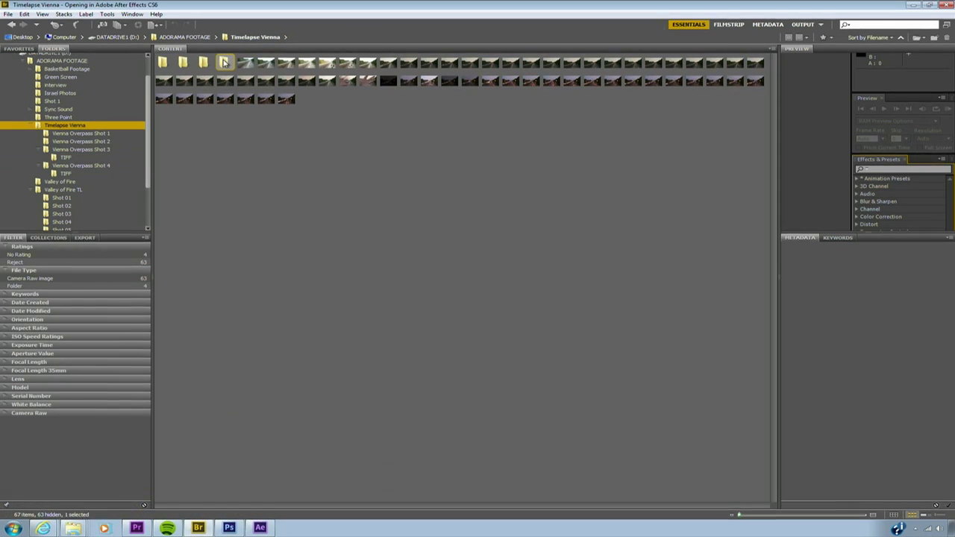
{"action": "double_click", "coordinate": [224, 63]}
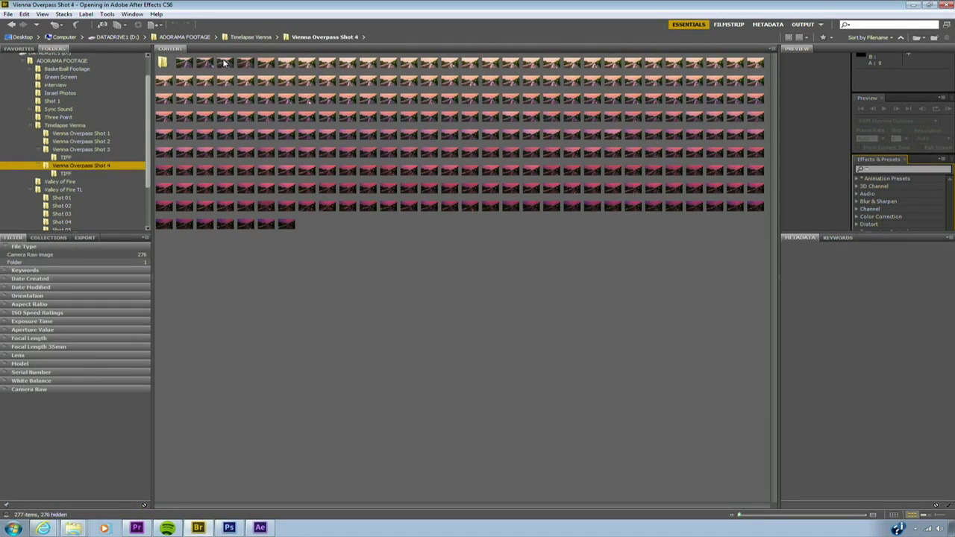
{"action": "double_click", "coordinate": [162, 65]}
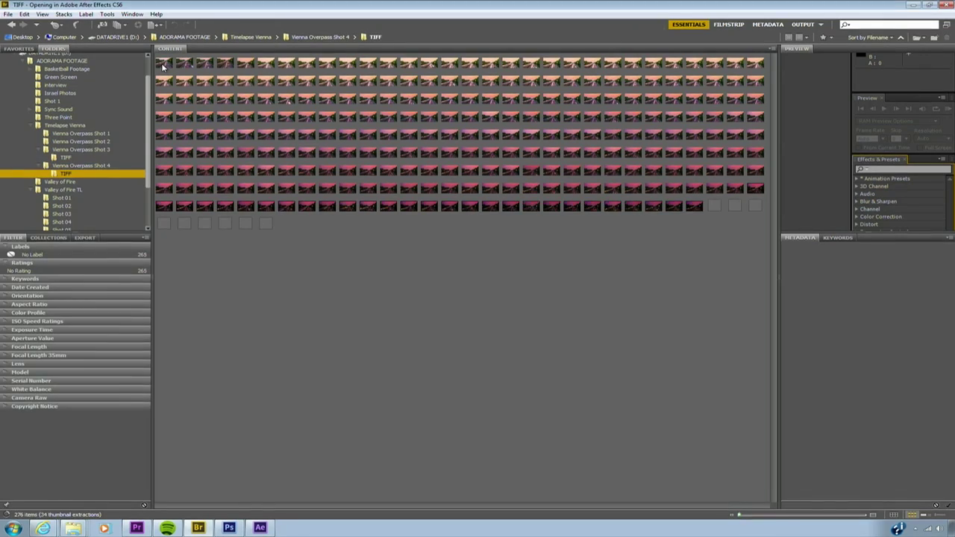
Step: Select all TIFF images in the folder and place them in the After Effects project as individual files
{"action": "key", "text": "ctrl+a"}
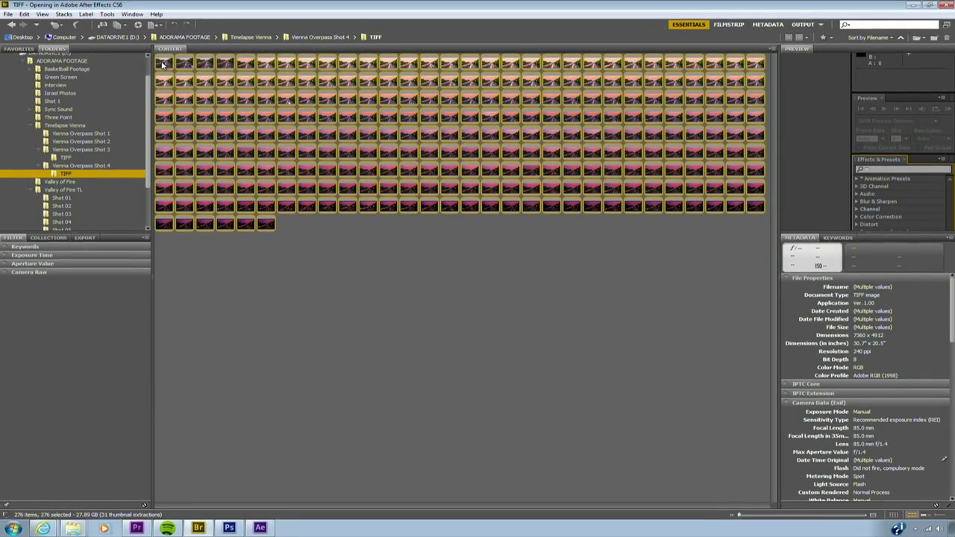
{"action": "right_click", "coordinate": [163, 65]}
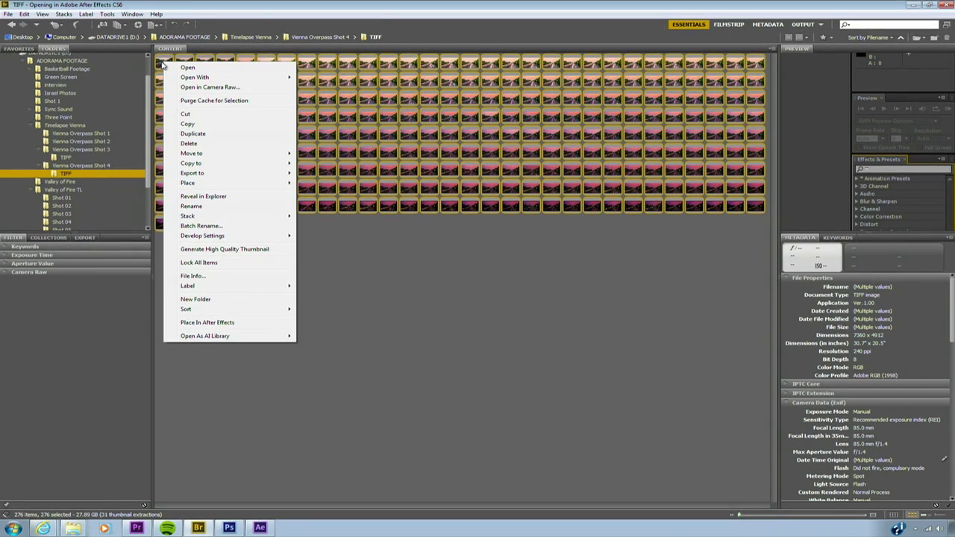
{"action": "key", "text": "Escape"}
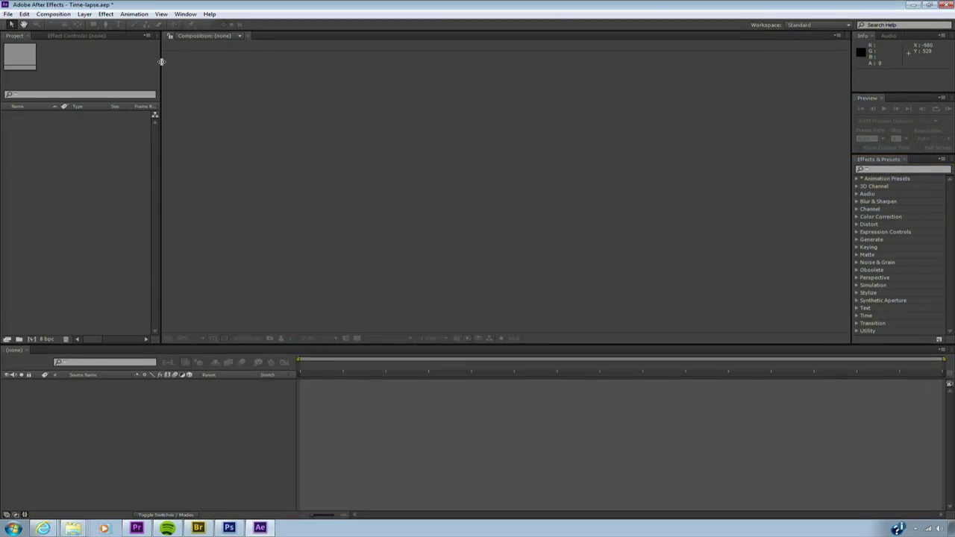
{"action": "left_click", "coordinate": [7, 15]}
{"action": "left_click", "coordinate": [43, 54]}
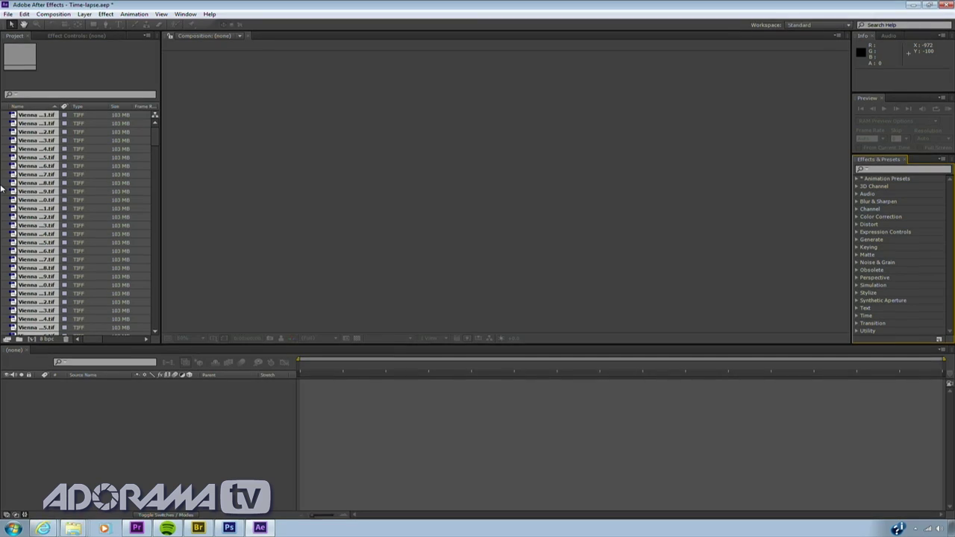
Step: Delete all the individually imported TIFF stills from the project
{"action": "key", "text": "Delete"}
{"action": "key", "text": "Return"}
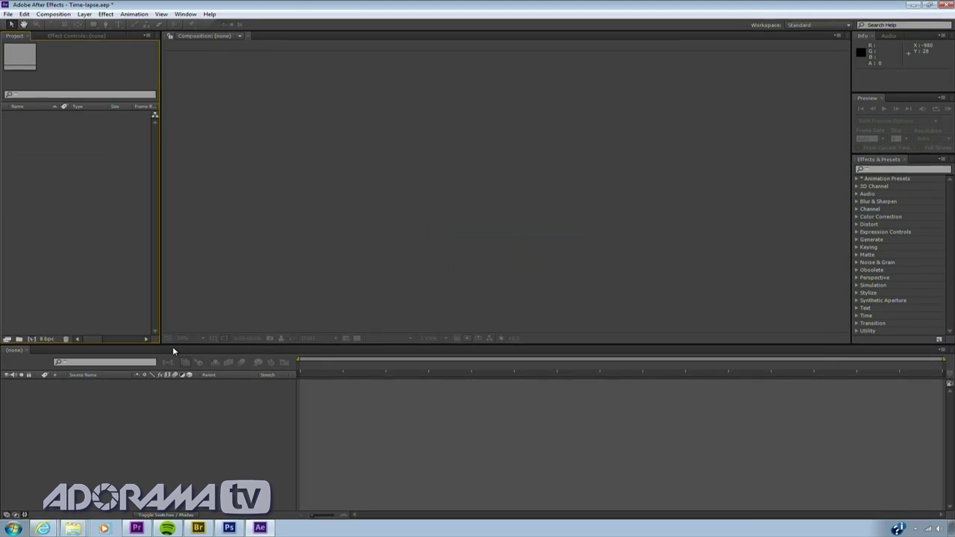
Step: Import the Vienna Overpass_Shot4_20120710 images as a TIFF sequence, starting from image 0001, with the footage import type
{"action": "double_click", "coordinate": [47, 141]}
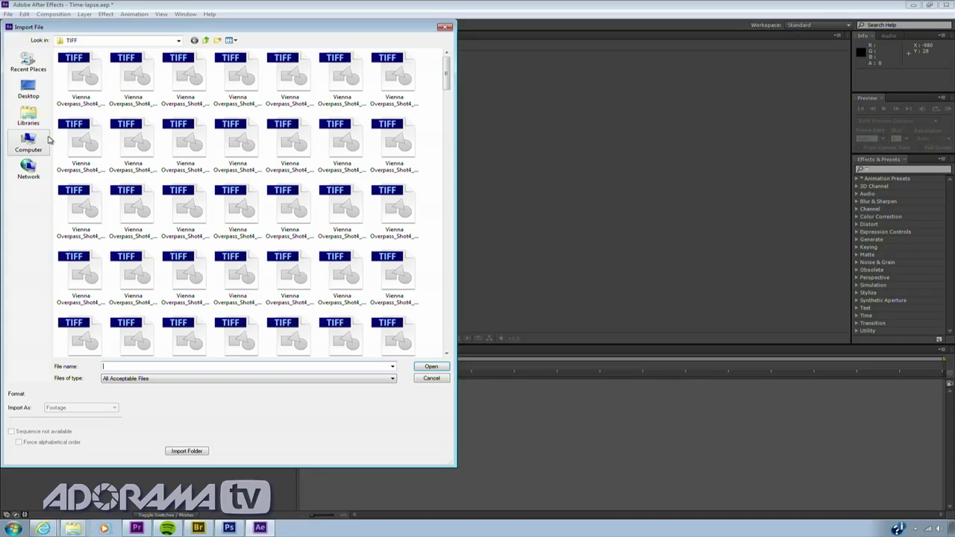
{"action": "left_click", "coordinate": [179, 41]}
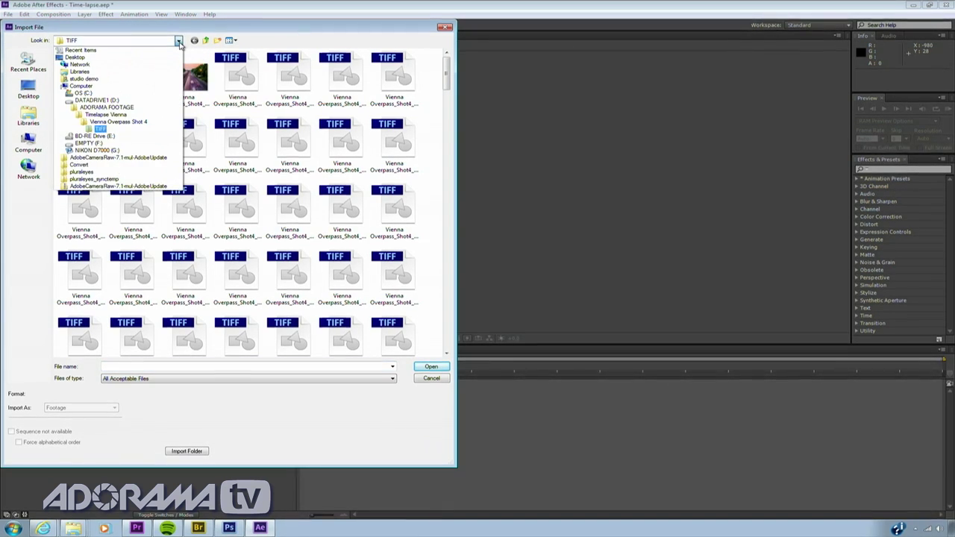
{"action": "left_click", "coordinate": [302, 31]}
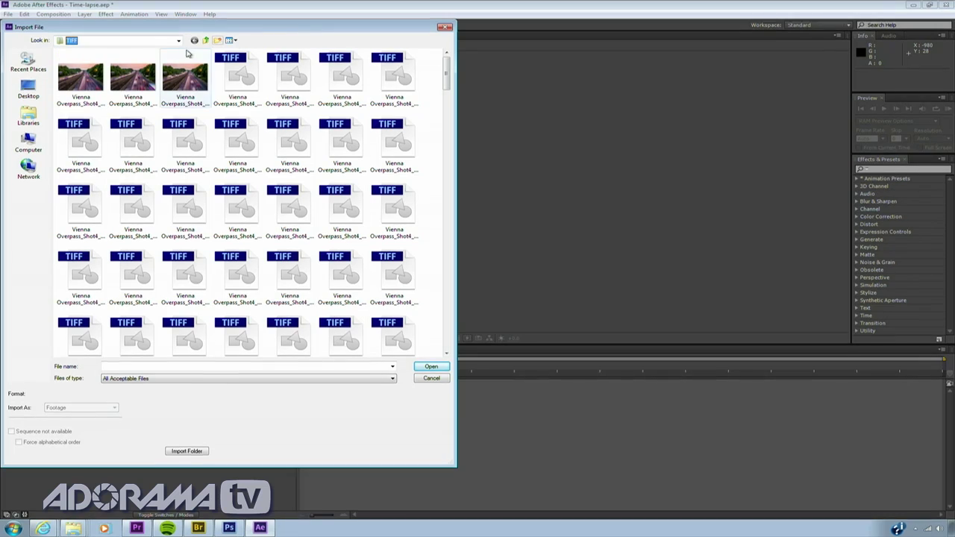
{"action": "left_click", "coordinate": [88, 89]}
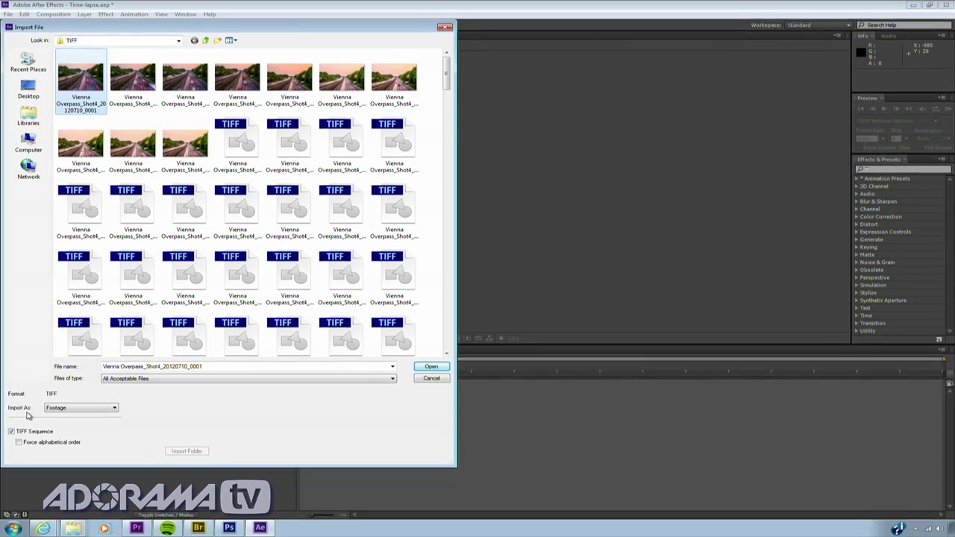
{"action": "left_click", "coordinate": [437, 367]}
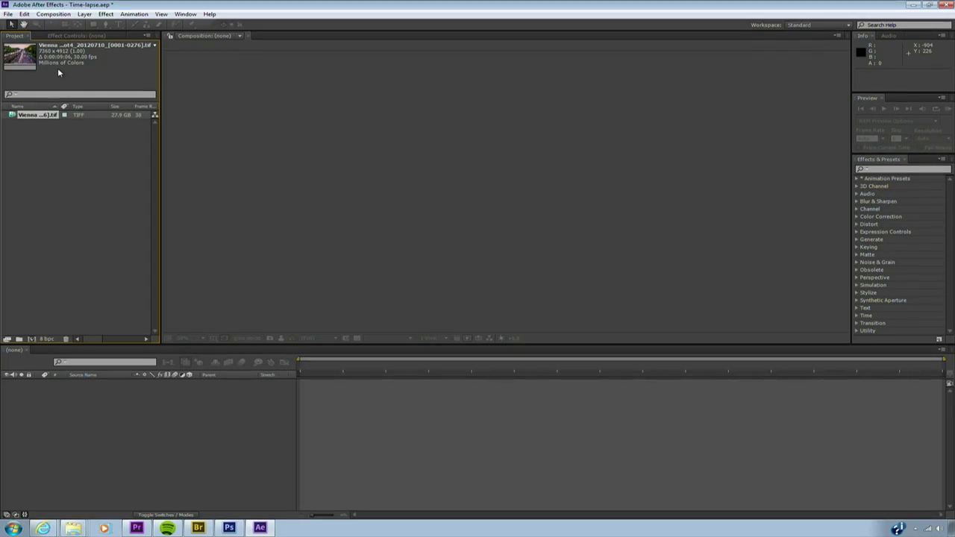
Step: Interpret the imported TIFF sequence at an assumed frame rate of 23.976 frames per second
{"action": "left_click", "coordinate": [8, 14]}
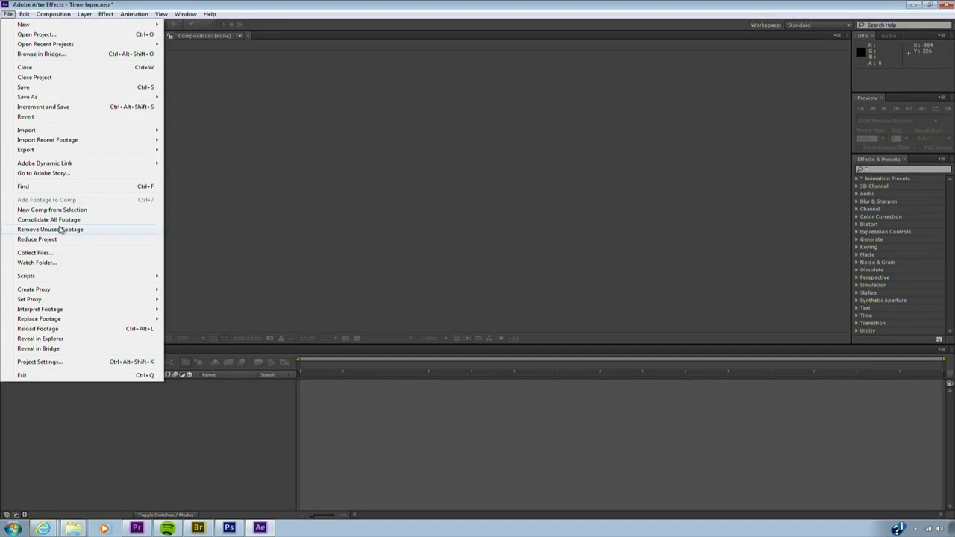
{"action": "mouse_move", "coordinate": [103, 317]}
{"action": "left_click", "coordinate": [214, 311]}
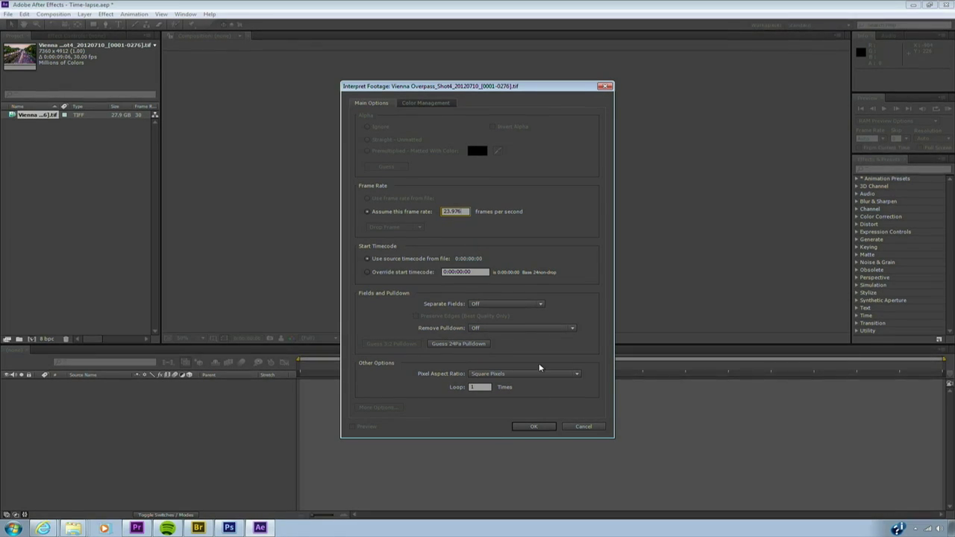
{"action": "left_click", "coordinate": [534, 427]}
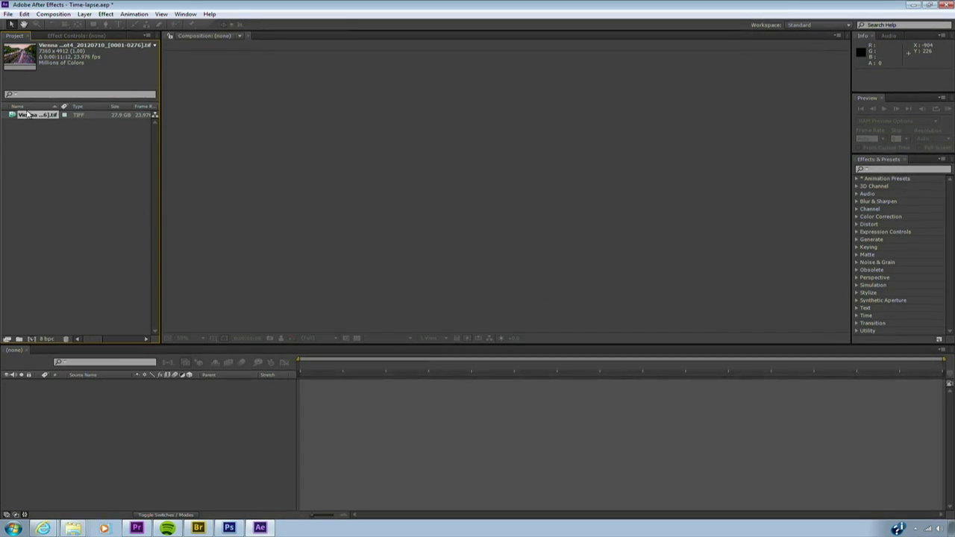
Step: Create a new composition from the TIFF sequence and show it in a single view
{"action": "left_click_drag", "start_coordinate": [13, 114], "coordinate": [26, 227]}
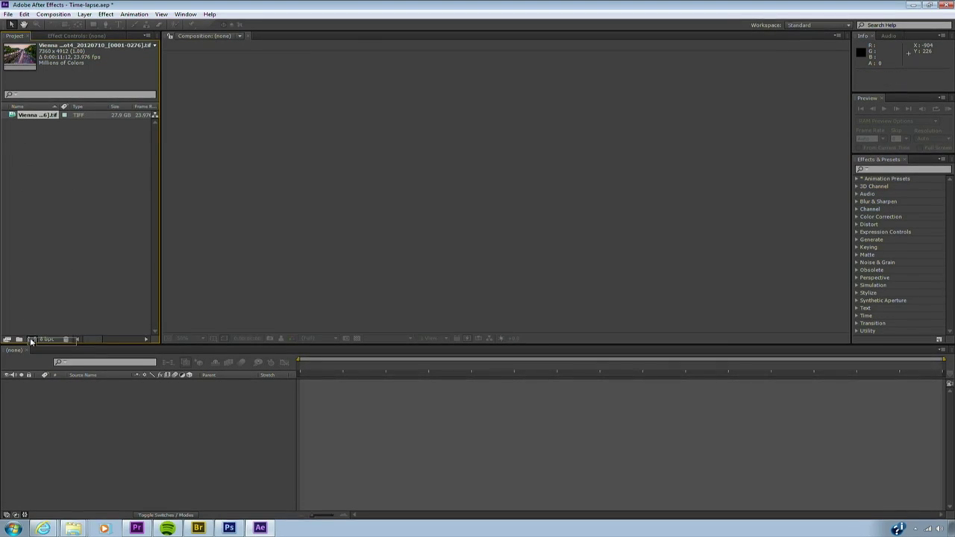
{"action": "left_click_drag", "start_coordinate": [31, 340], "coordinate": [31, 341]}
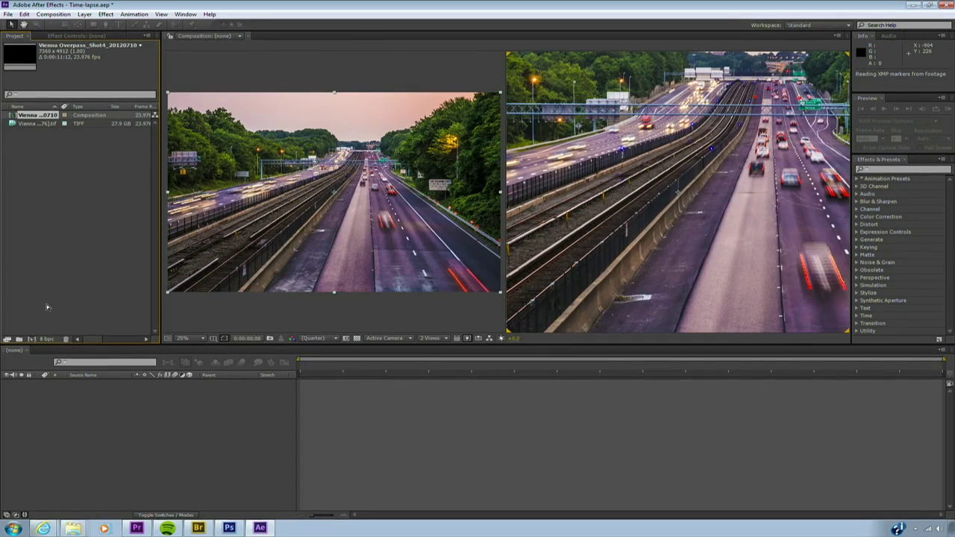
{"action": "left_click", "coordinate": [419, 339]}
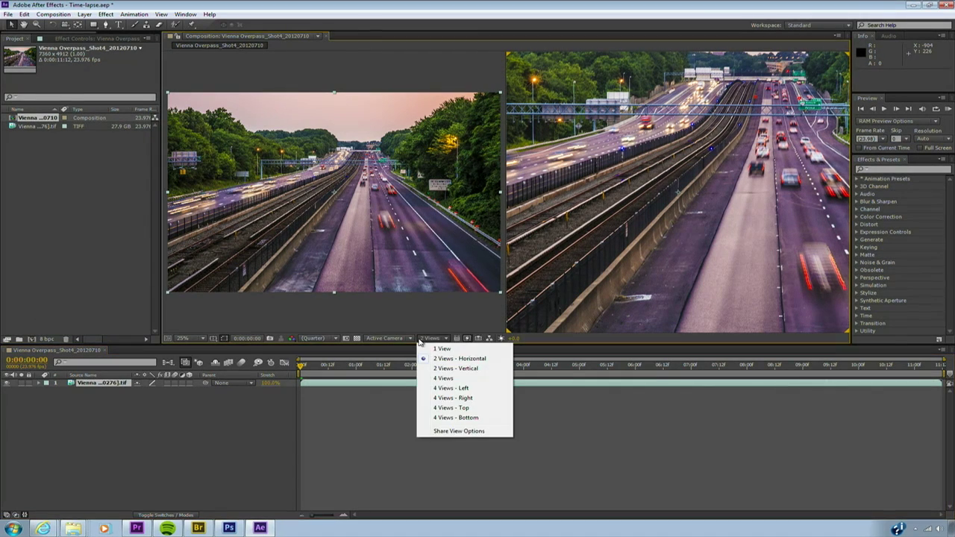
{"action": "left_click", "coordinate": [435, 347]}
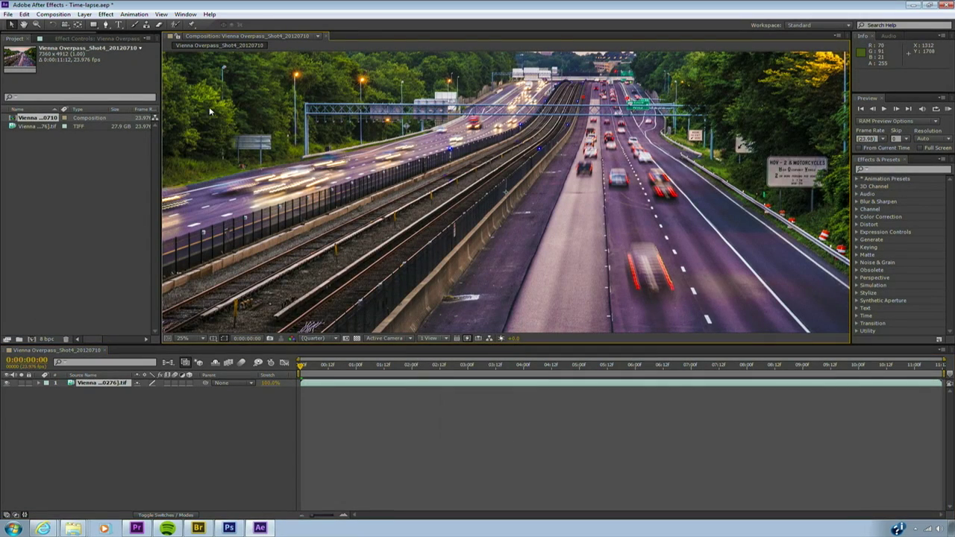
Step: Configure the composition with the HDTV 1080 24 preset, a frame rate of 23.976 and a duration of 25 seconds
{"action": "left_click", "coordinate": [53, 14]}
{"action": "left_click", "coordinate": [67, 36]}
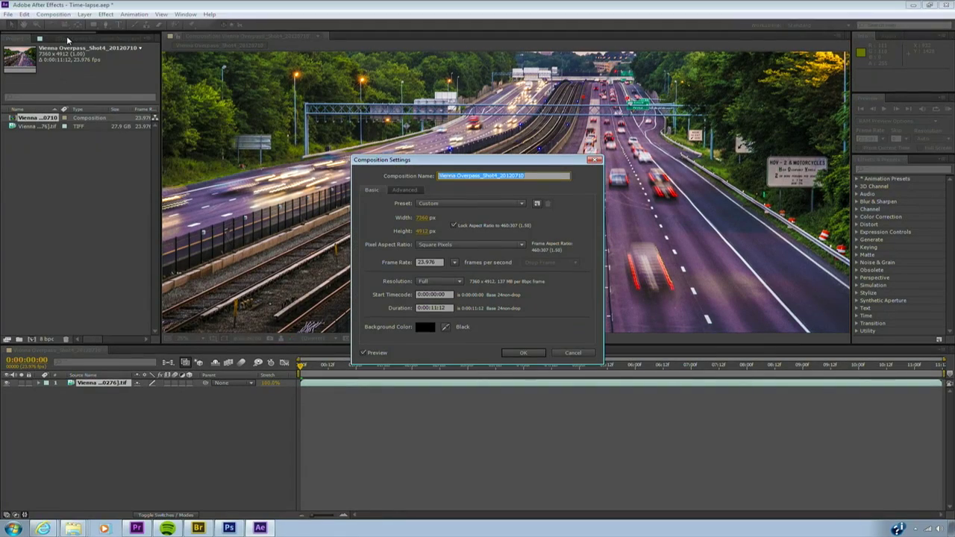
{"action": "left_click", "coordinate": [521, 203]}
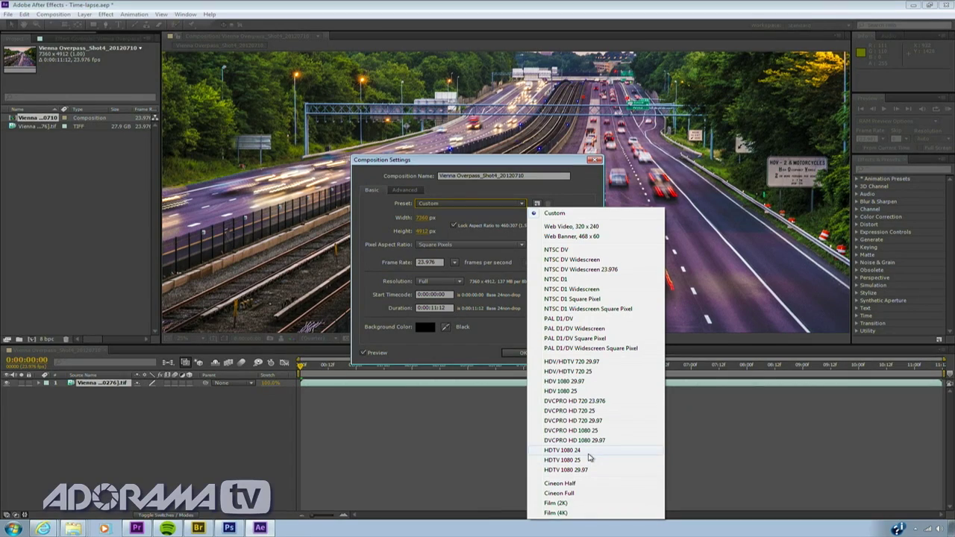
{"action": "left_click", "coordinate": [587, 451]}
{"action": "left_click", "coordinate": [455, 263]}
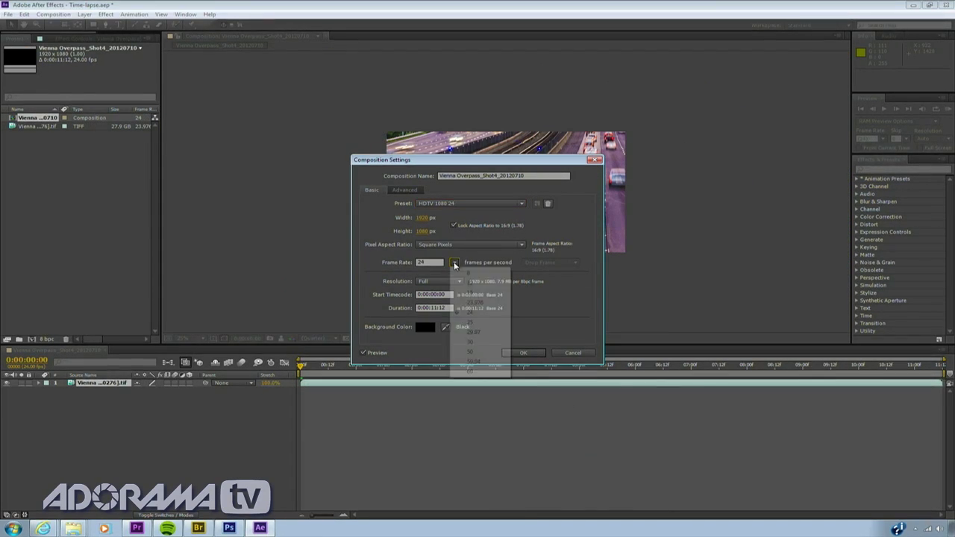
{"action": "left_click", "coordinate": [463, 302]}
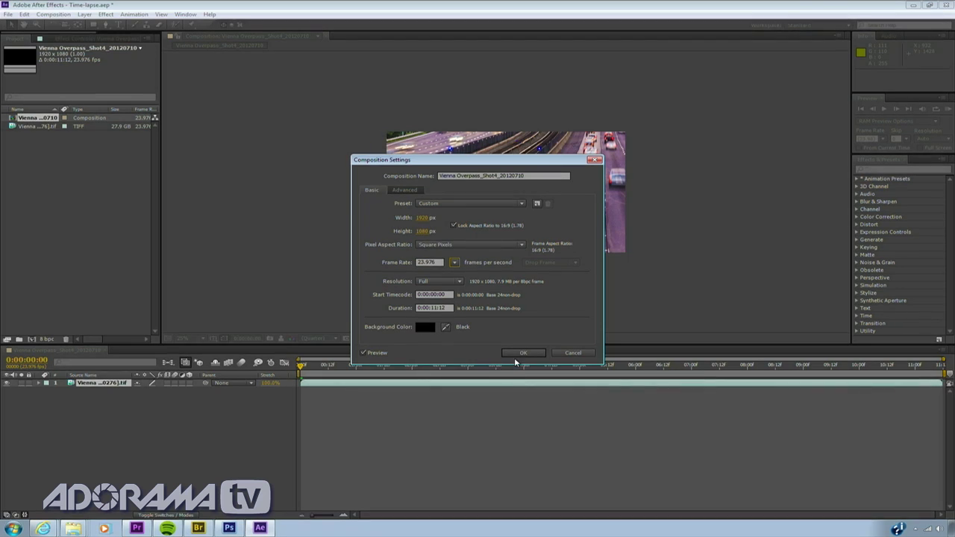
{"action": "left_click", "coordinate": [433, 308]}
{"action": "type", "text": "250"}
{"action": "key", "text": "Return"}
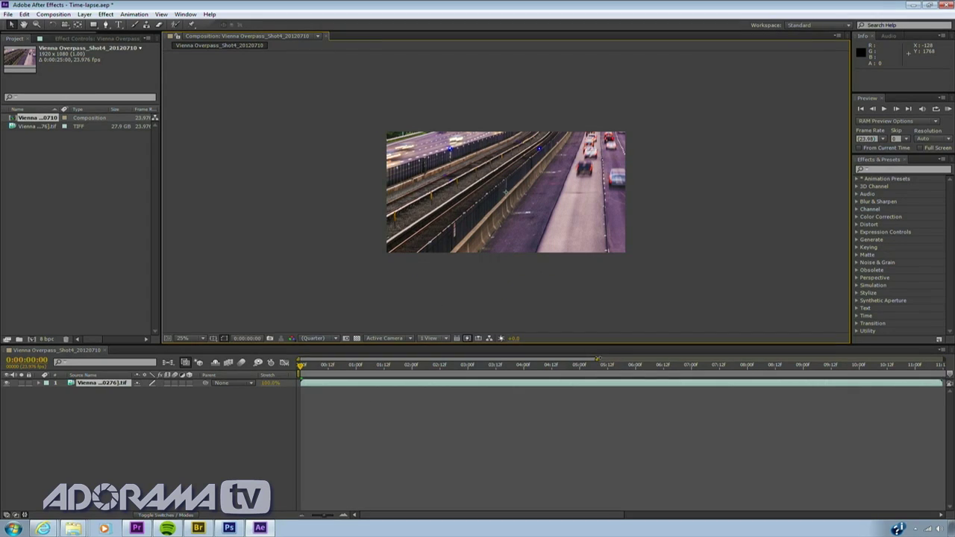
Step: Scale the TIFF sequence layer down to 27% so it fits the 1920 x 1080 frame
{"action": "key", "text": "minus"}
{"action": "key", "text": "minus"}
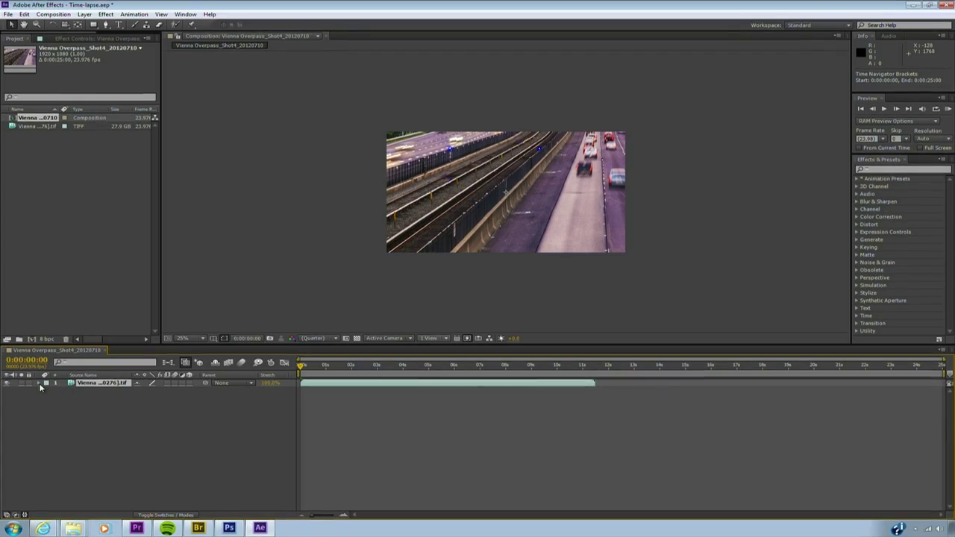
{"action": "left_click", "coordinate": [38, 382]}
{"action": "left_click", "coordinate": [47, 390]}
{"action": "left_click_drag", "start_coordinate": [140, 413], "coordinate": [118, 415]}
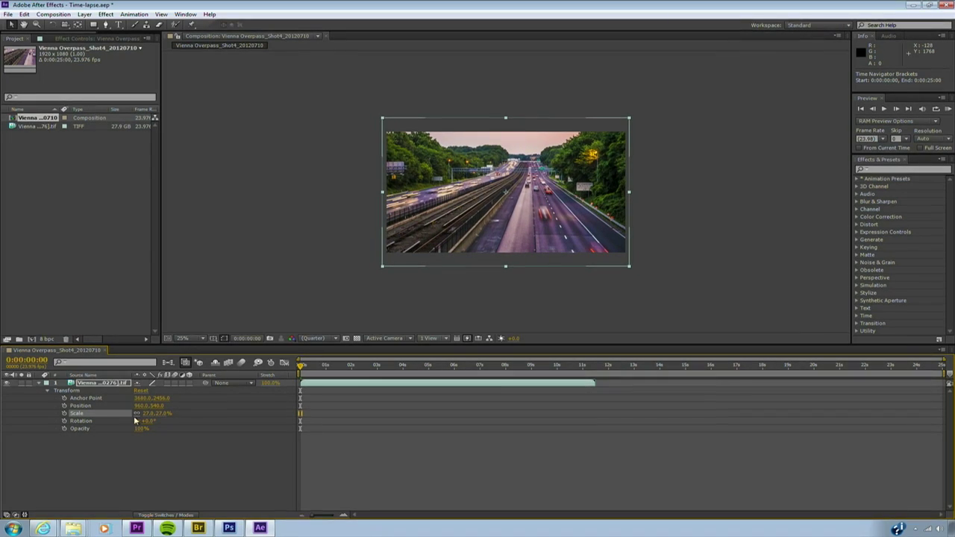
Step: Trim the layer's start to 0:00:01:02, shift the layer back to the composition's beginning and scrub through it
{"action": "left_click", "coordinate": [313, 365]}
{"action": "mouse_move", "coordinate": [314, 365]}
{"action": "left_mouse_down"}
{"action": "mouse_move", "coordinate": [363, 366]}
{"action": "mouse_move", "coordinate": [328, 363]}
{"action": "left_mouse_up"}
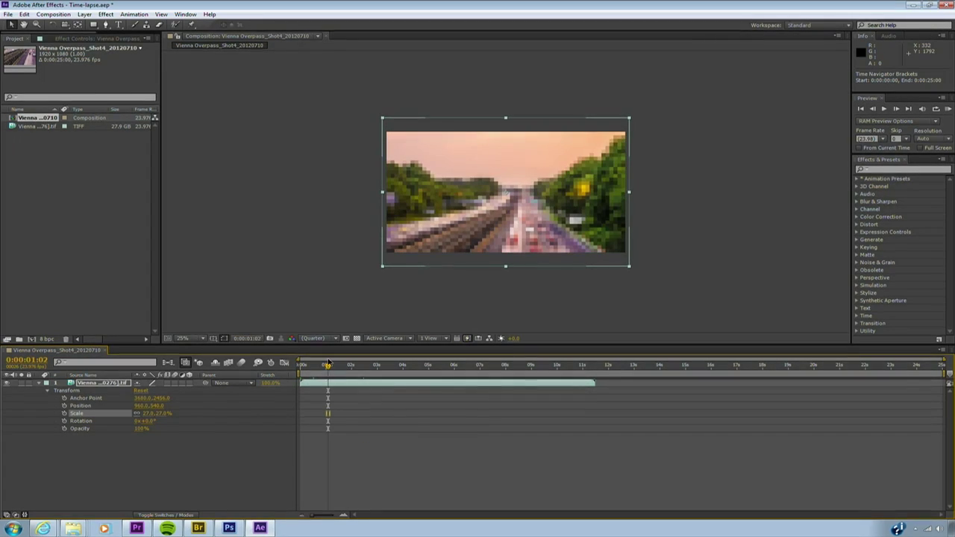
{"action": "left_click", "coordinate": [302, 383]}
{"action": "left_click_drag", "start_coordinate": [302, 383], "coordinate": [328, 383]}
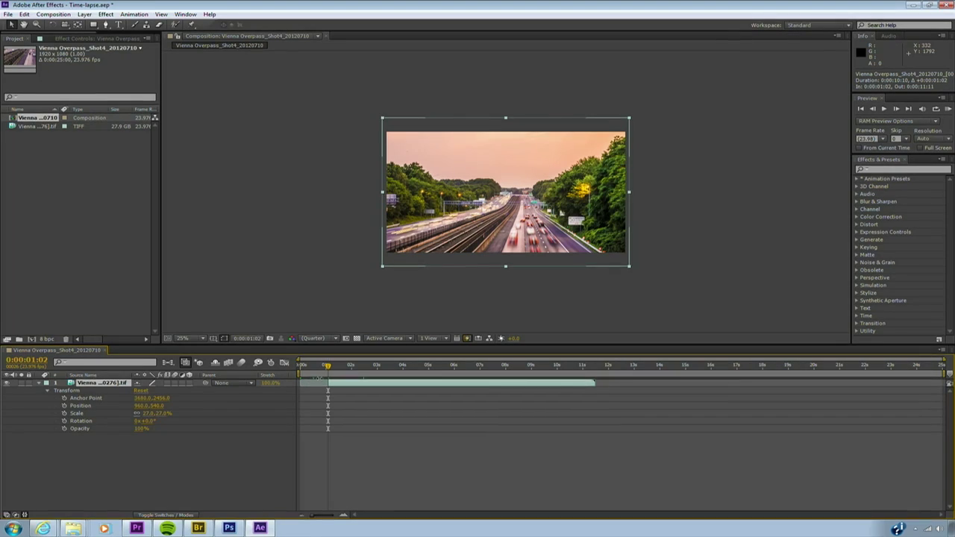
{"action": "left_click_drag", "start_coordinate": [365, 386], "coordinate": [441, 366]}
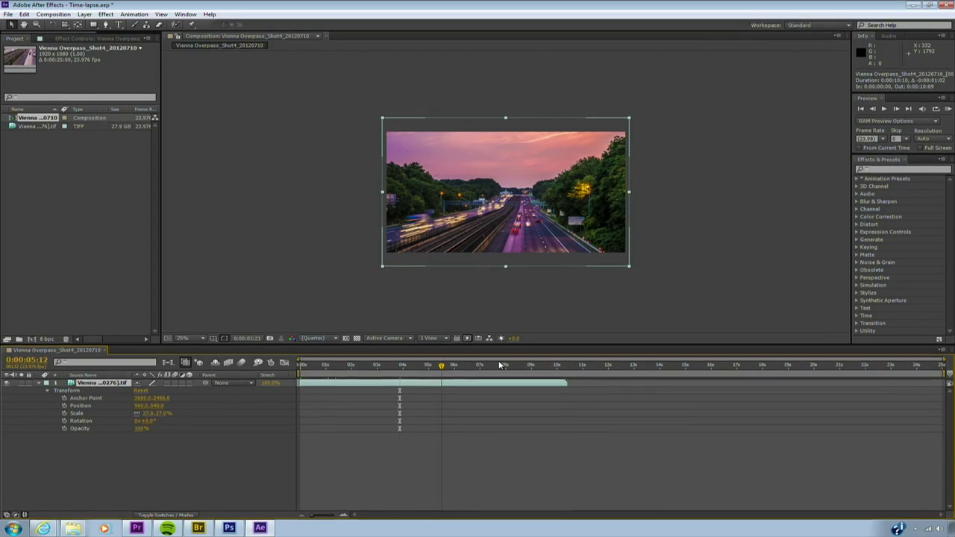
{"action": "left_click", "coordinate": [530, 375]}
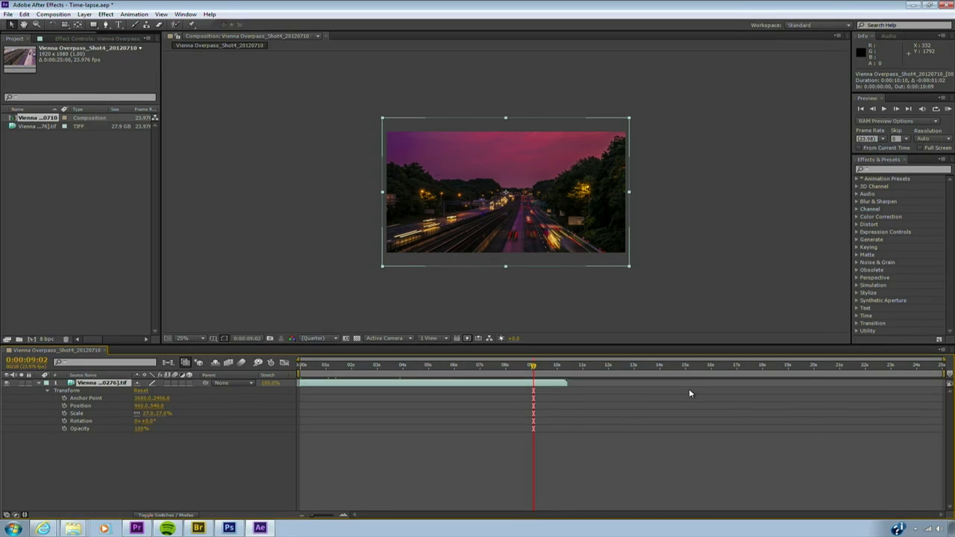
Step: Time-stretch the TIFF sequence layer with a stretch factor of 200, holding the layer in-point in place
{"action": "left_click", "coordinate": [270, 384]}
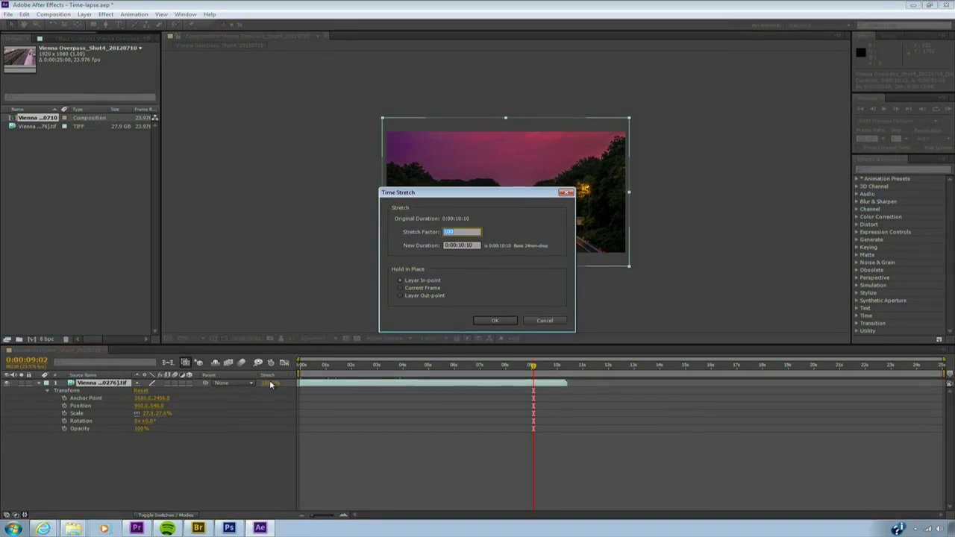
{"action": "type", "text": "200"}
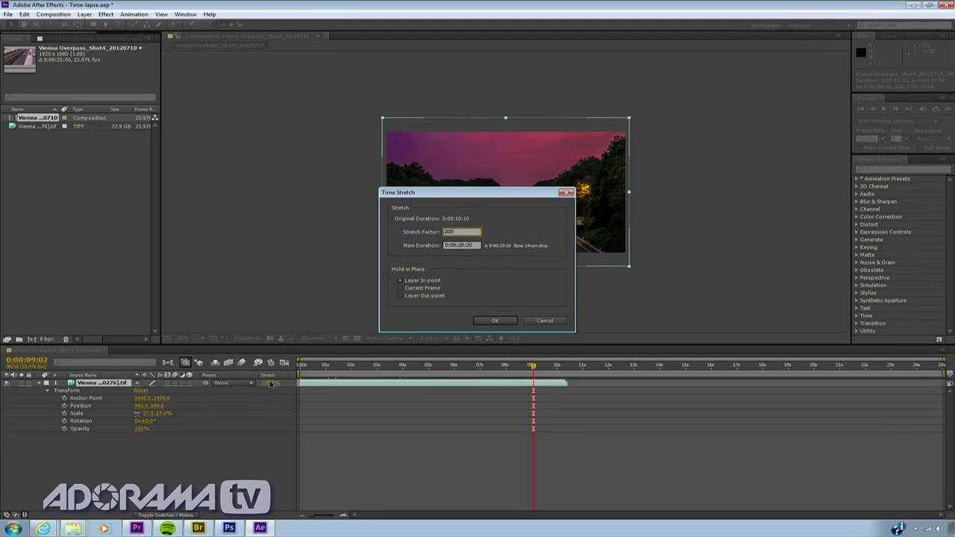
{"action": "key", "text": "Return"}
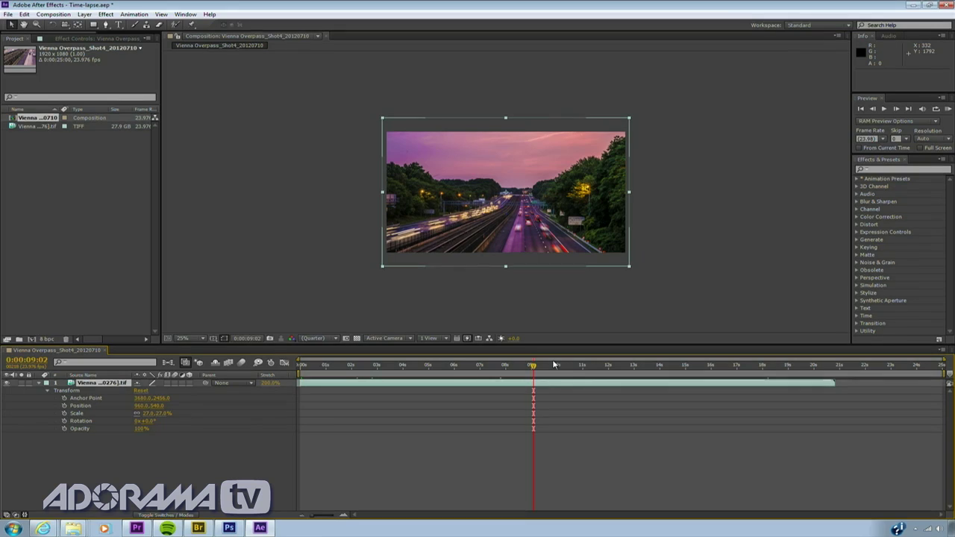
Step: Go to the stretched layer's out-point and set the composition's duration to 0:00:20:19
{"action": "key", "text": "o"}
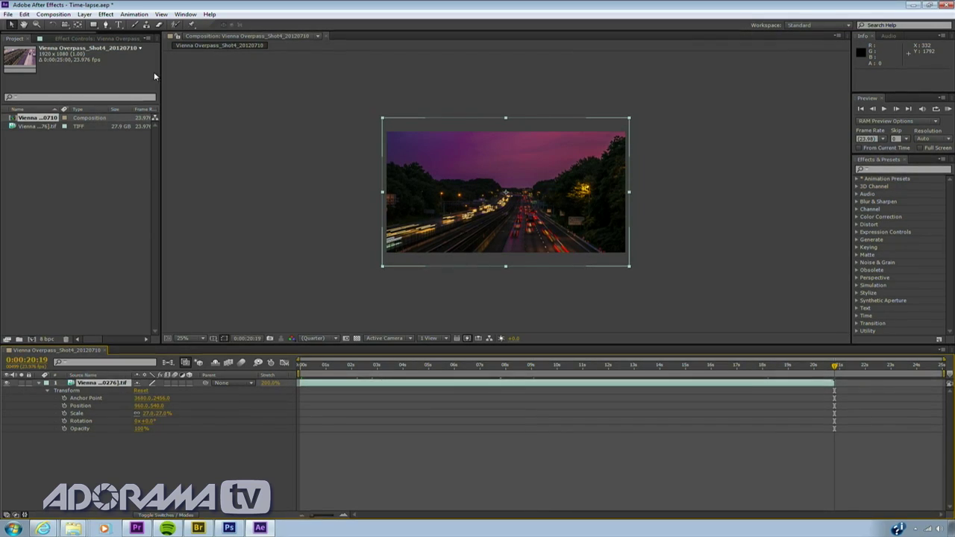
{"action": "left_click", "coordinate": [54, 14]}
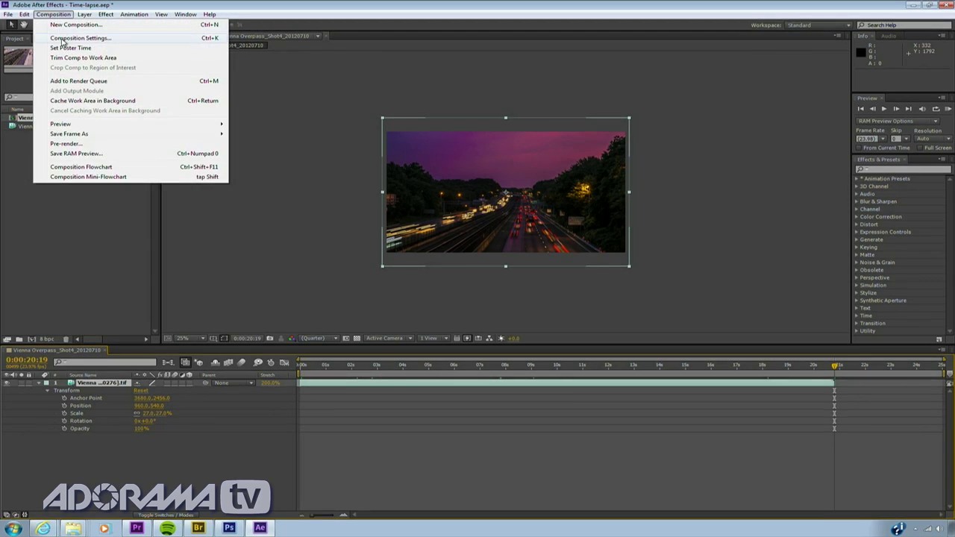
{"action": "left_click", "coordinate": [75, 38]}
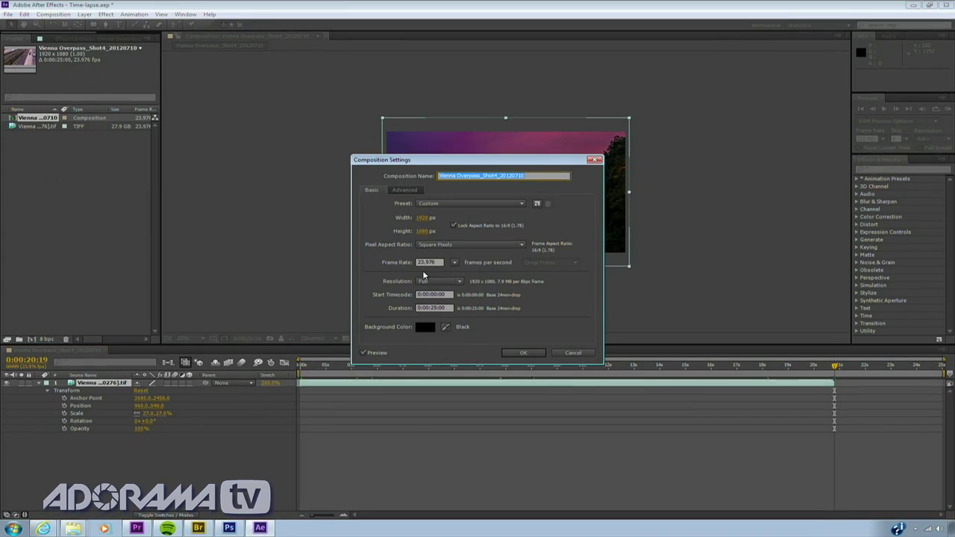
{"action": "left_click", "coordinate": [421, 307]}
{"action": "type", "text": "2019"}
{"action": "key", "text": "Return"}
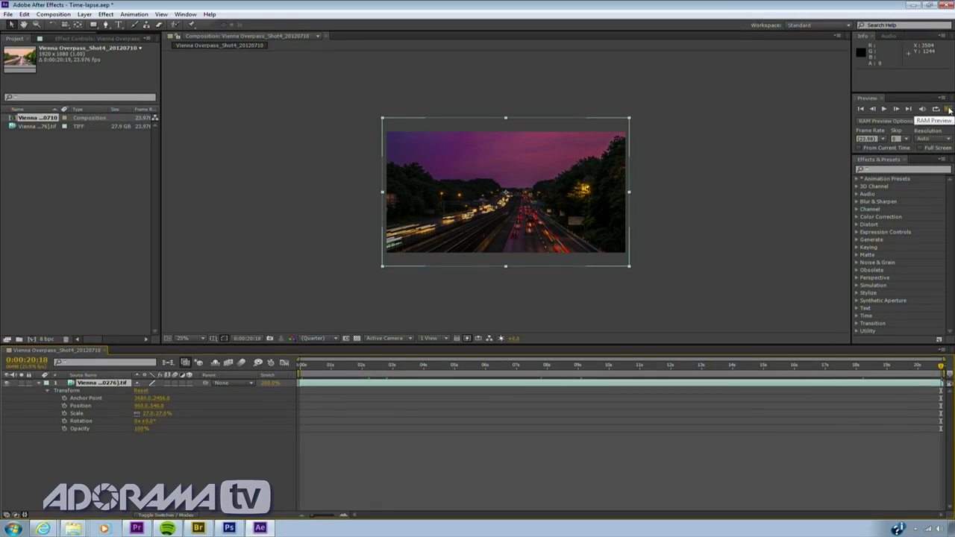
Step: Set the RAM preview resolution to Quarter and play a RAM preview of the composition
{"action": "left_click", "coordinate": [941, 139]}
{"action": "left_click", "coordinate": [911, 192]}
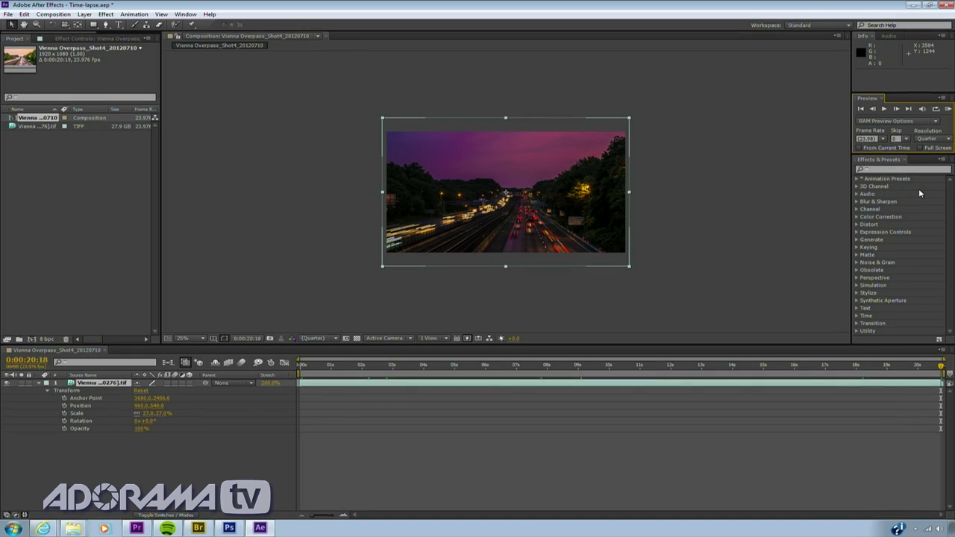
{"action": "key", "text": "period"}
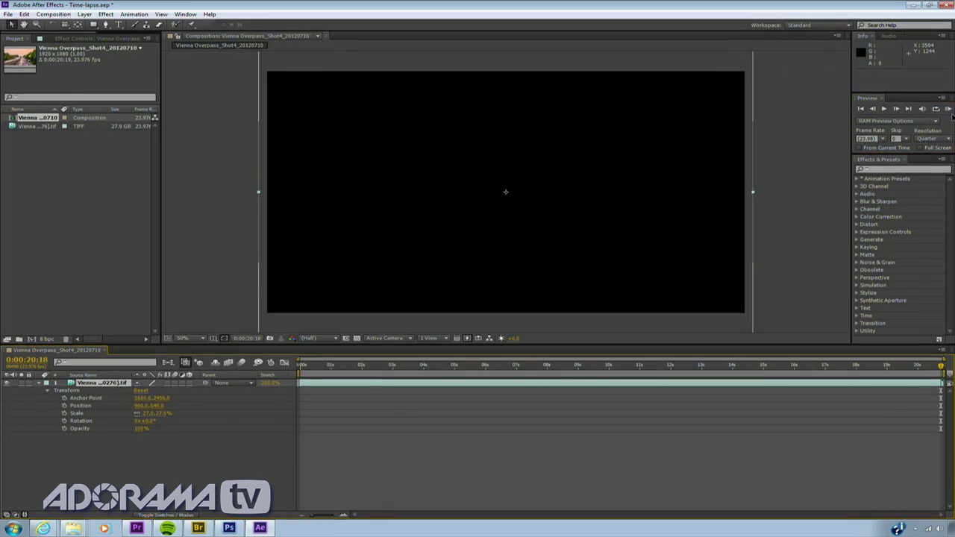
{"action": "left_click", "coordinate": [948, 109]}
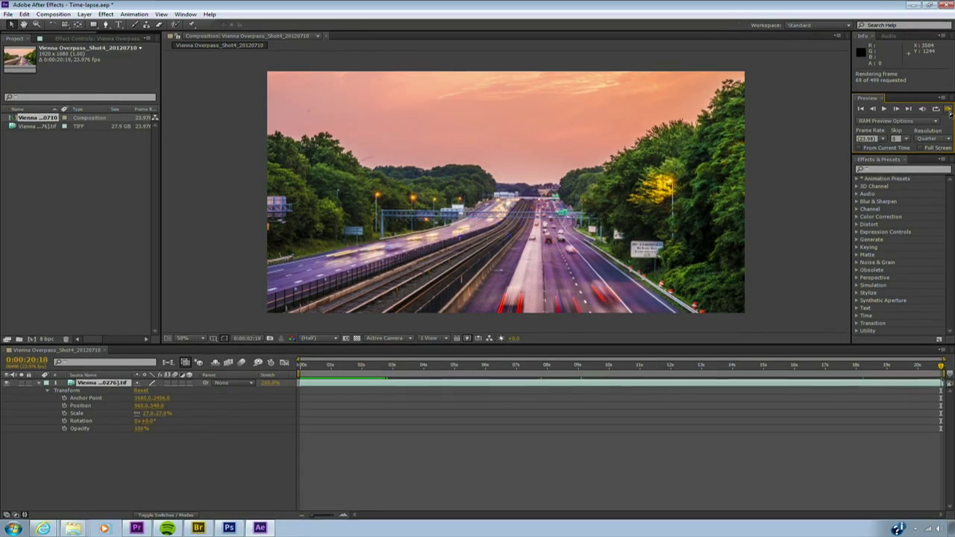
{"action": "left_click", "coordinate": [949, 112]}
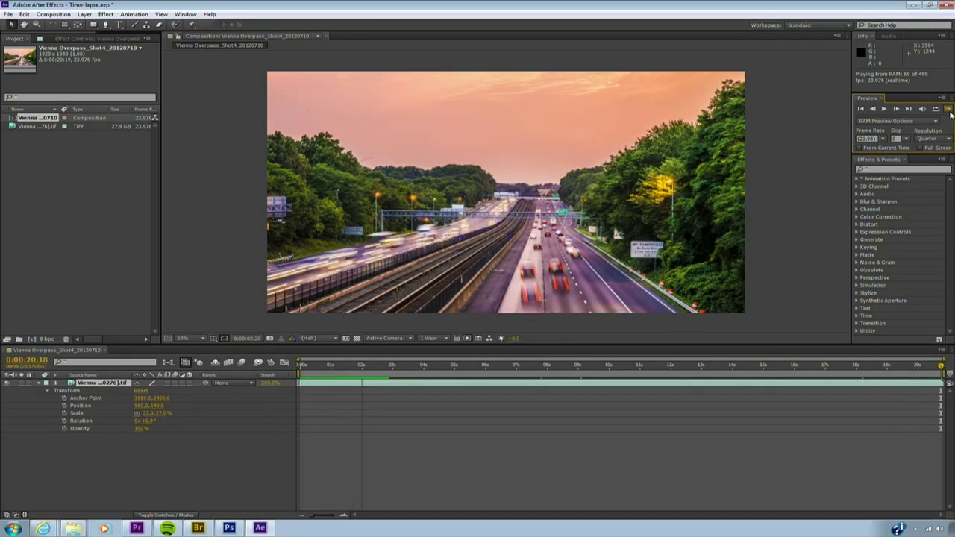
Step: Stop the preview and limit the work area to the span from 0:00:06:06 to 0:00:11:04
{"action": "left_click", "coordinate": [949, 110]}
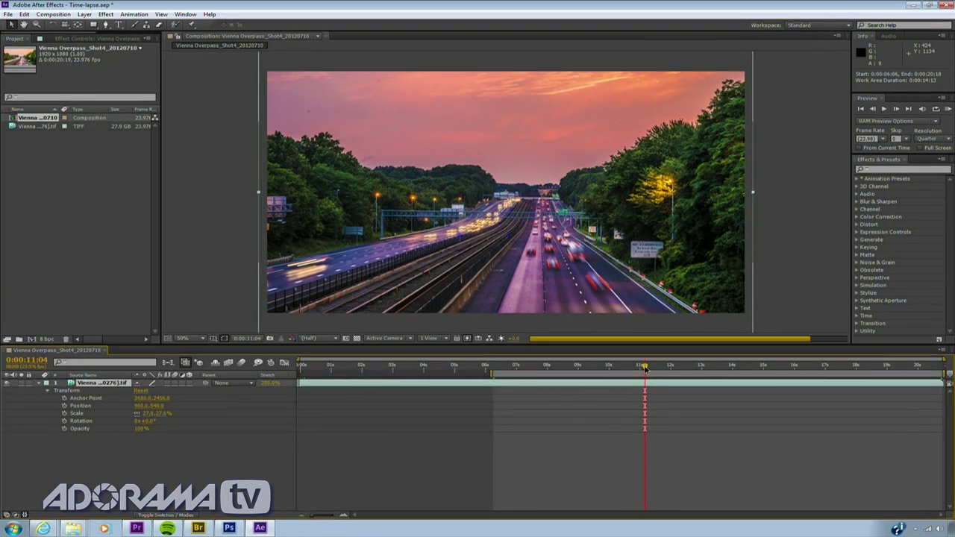
{"action": "key", "text": "n"}
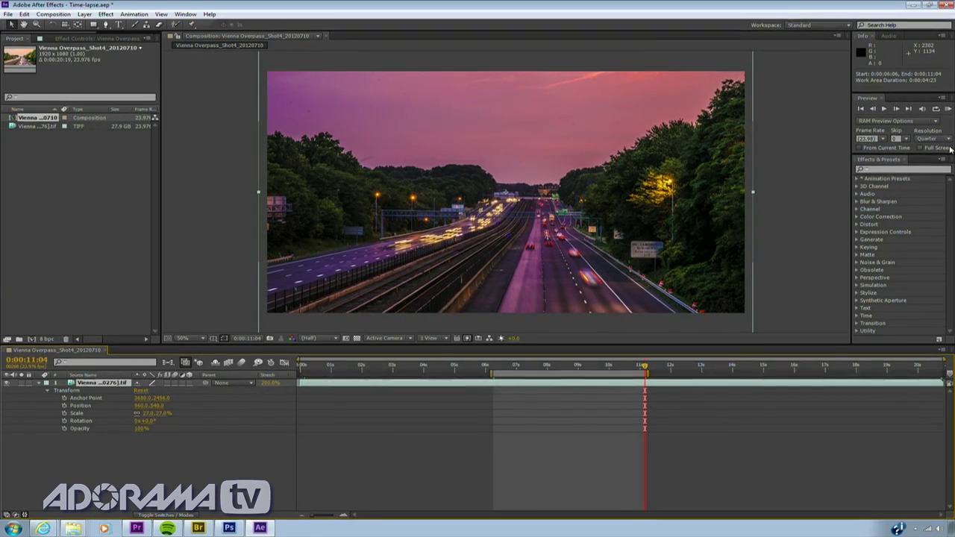
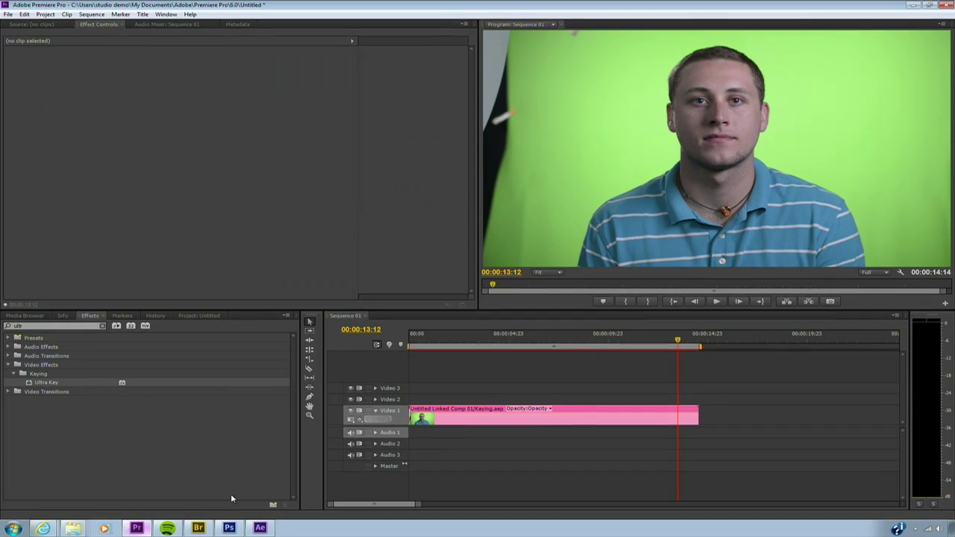
Step: Close Premiere Pro, saving the changes to its project, and close the After Effects preferences
{"action": "left_click", "coordinate": [950, 5]}
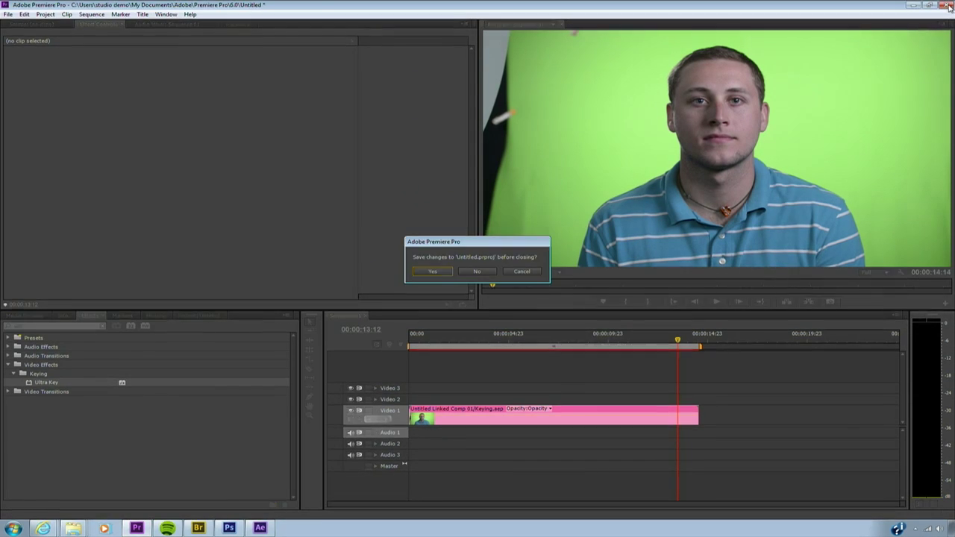
{"action": "left_click", "coordinate": [433, 272]}
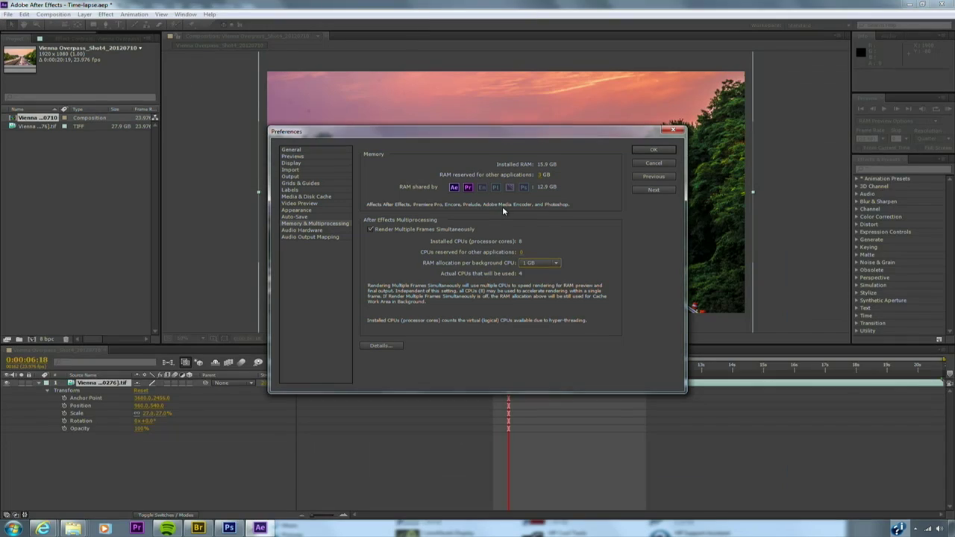
{"action": "left_click_drag", "start_coordinate": [520, 251], "coordinate": [542, 272]}
{"action": "left_click", "coordinate": [651, 150]}
Step: In the Memory & Multiprocessing preferences, set the RAM allocation per background CPU to 1.5 GB
{"action": "left_click", "coordinate": [25, 14]}
{"action": "mouse_move", "coordinate": [113, 235]}
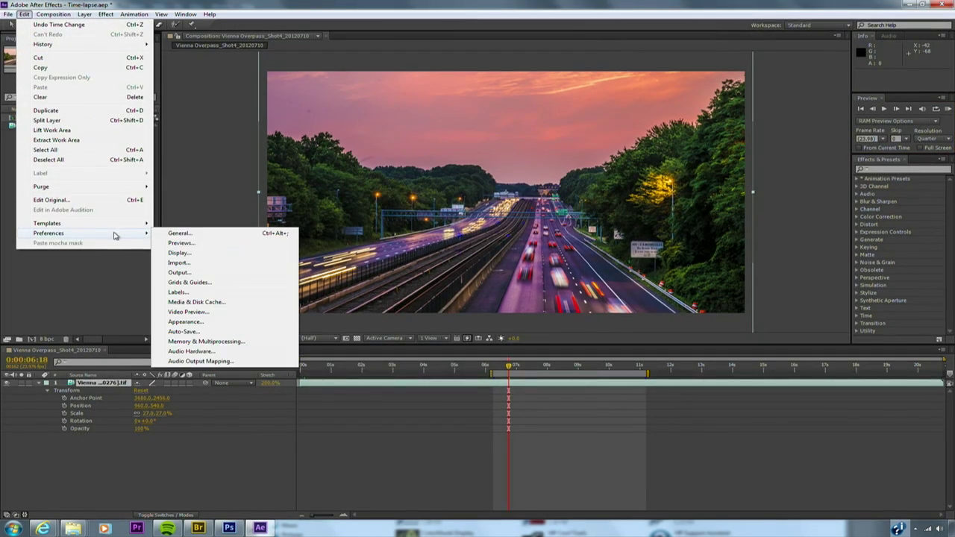
{"action": "left_click", "coordinate": [204, 341]}
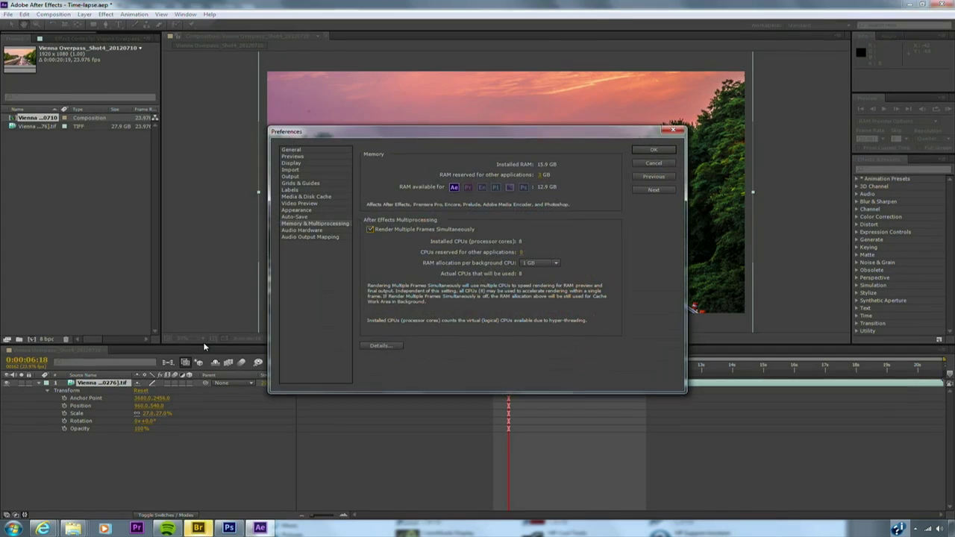
{"action": "left_click", "coordinate": [549, 264]}
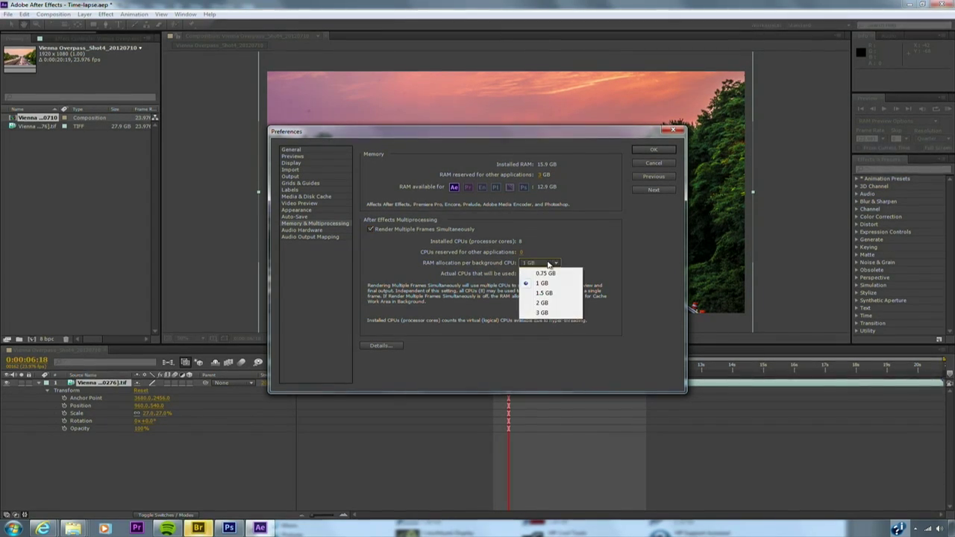
{"action": "left_click", "coordinate": [545, 293]}
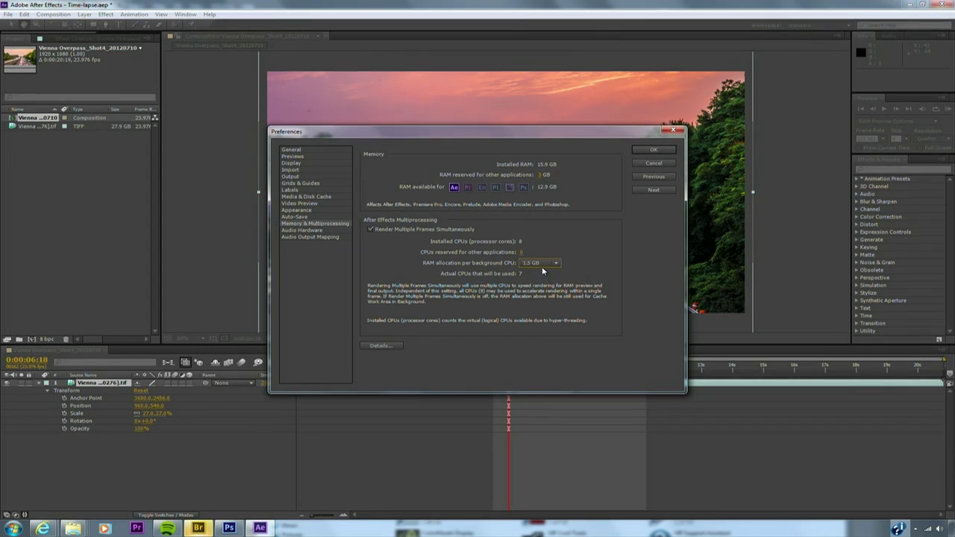
{"action": "left_click", "coordinate": [649, 152]}
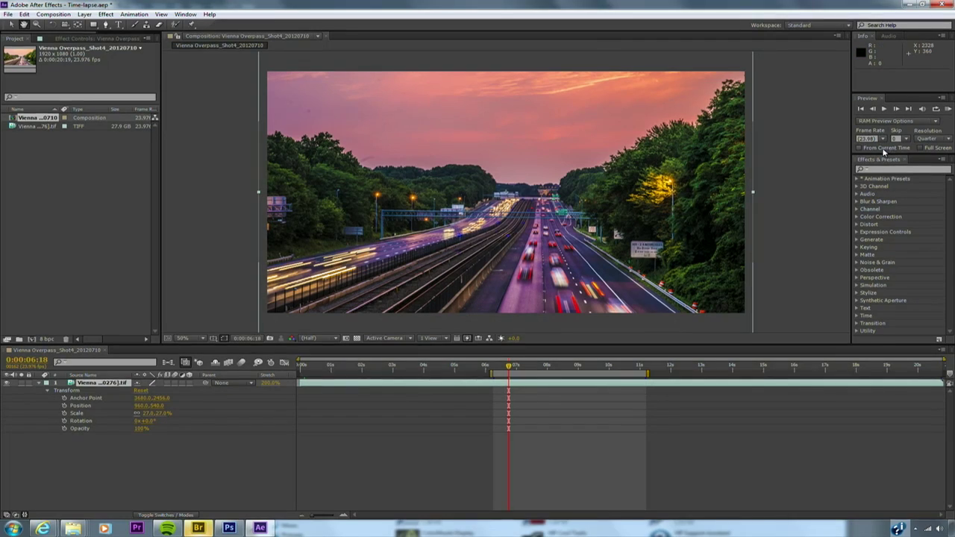
Step: Play a RAM preview of the work area and enable frame blending for the TIFF sequence layer
{"action": "left_click", "coordinate": [948, 109]}
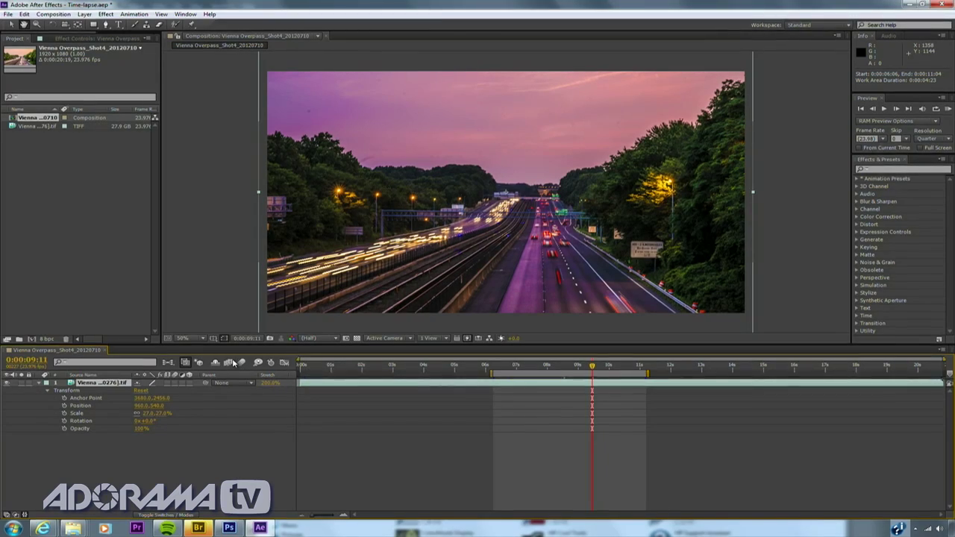
{"action": "left_click", "coordinate": [231, 362]}
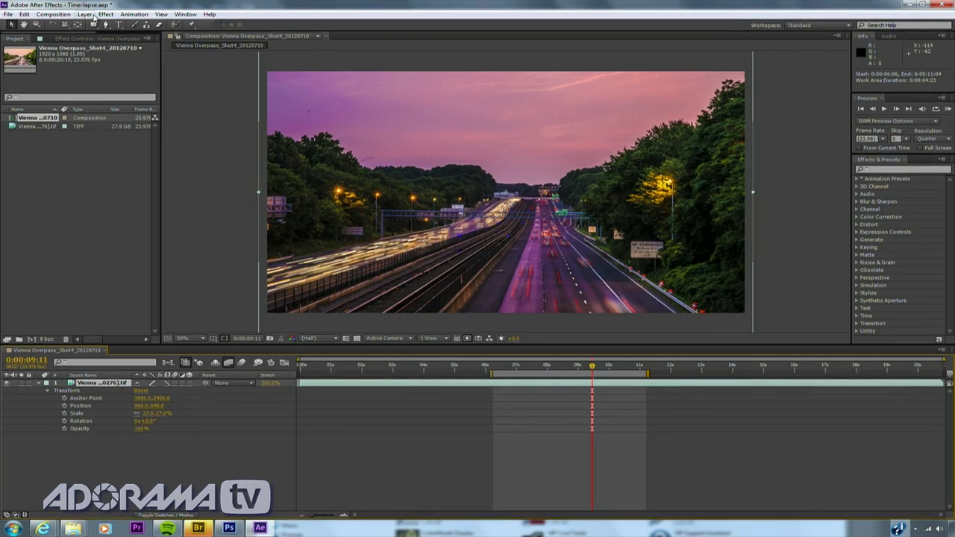
Step: Add a new adjustment layer above the footage and apply the Color Stabilizer effect to it
{"action": "left_click", "coordinate": [86, 14]}
{"action": "mouse_move", "coordinate": [135, 25]}
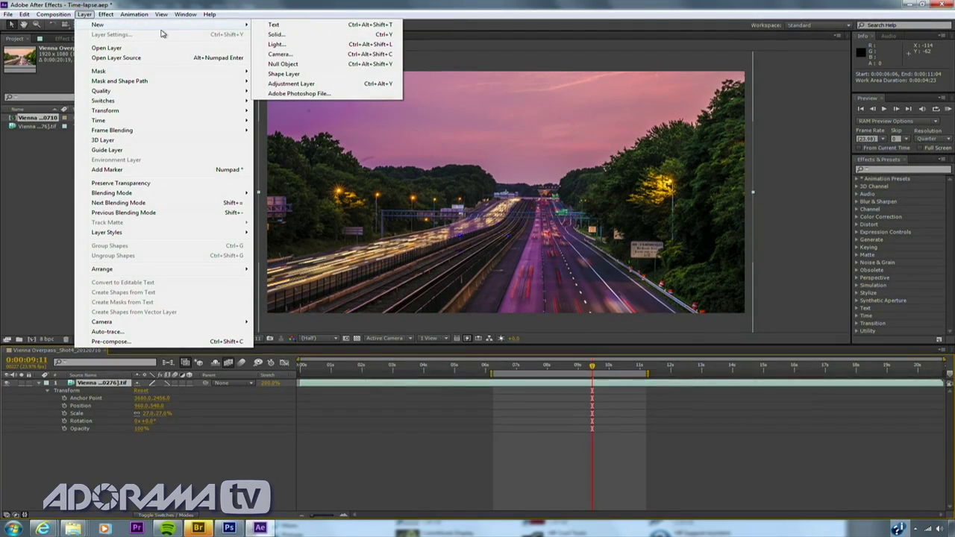
{"action": "left_click", "coordinate": [297, 83]}
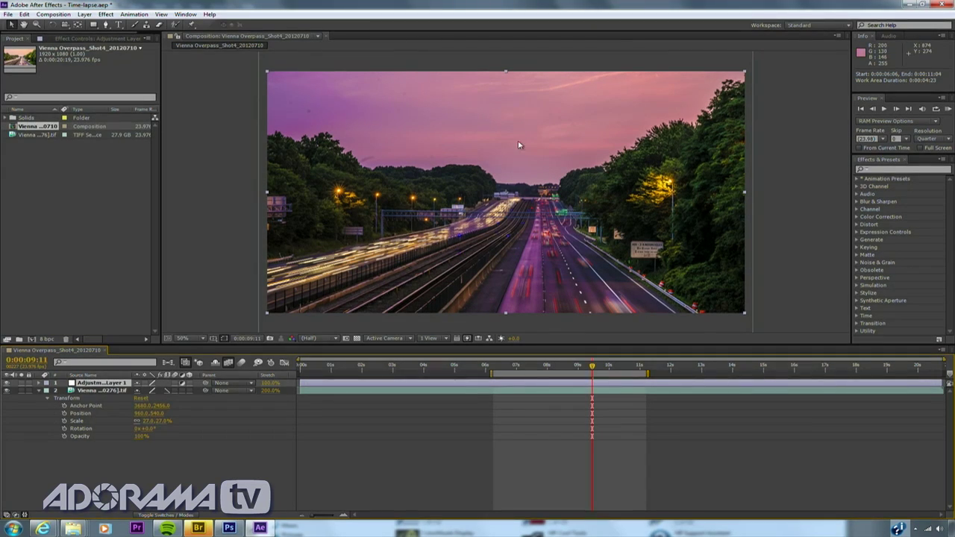
{"action": "left_click", "coordinate": [859, 170]}
{"action": "type", "text": "stabi"}
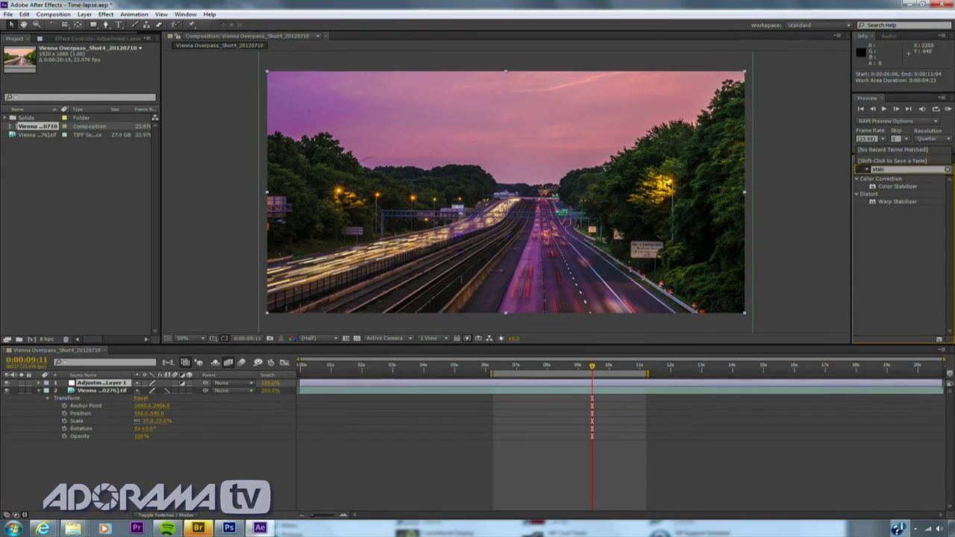
{"action": "left_click_drag", "start_coordinate": [897, 186], "coordinate": [643, 152]}
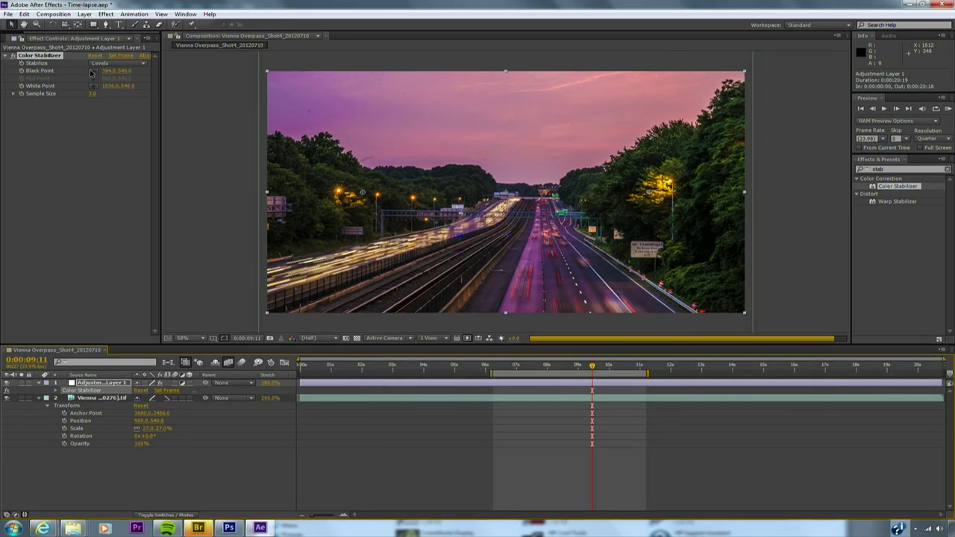
Step: Place the Color Stabilizer's black point at about 14, 782 and its white point on the road sign at about 1538, 790
{"action": "left_click_drag", "start_coordinate": [363, 192], "coordinate": [271, 250]}
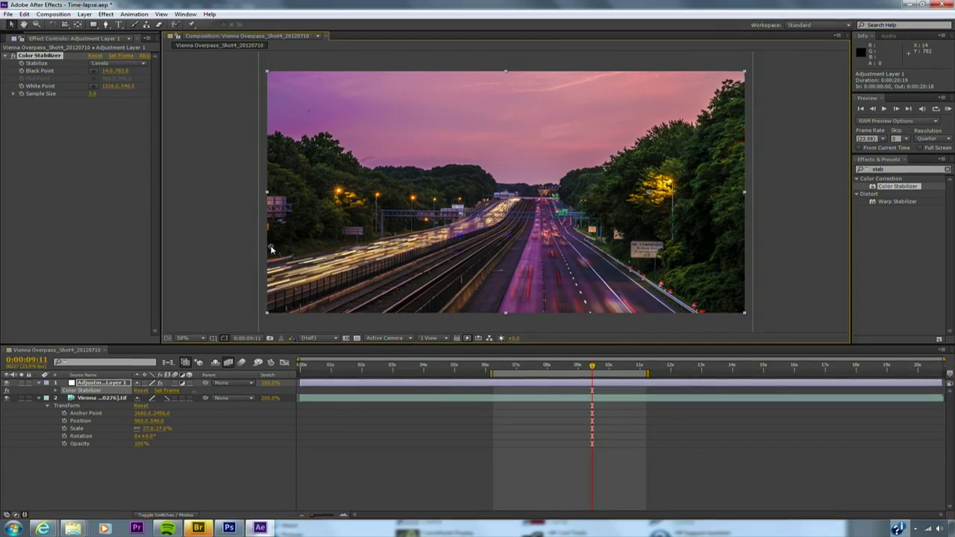
{"action": "left_click", "coordinate": [94, 86]}
{"action": "left_click_drag", "start_coordinate": [590, 233], "coordinate": [650, 250]}
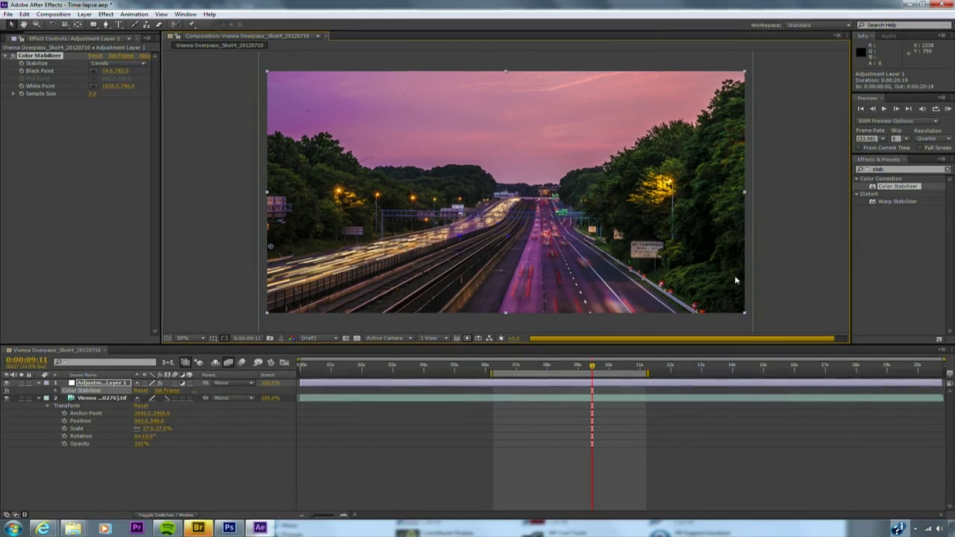
Step: Set the Color Stabilizer's sample size to about 2.3 and its Stabilize mode to Brightness
{"action": "left_click", "coordinate": [13, 94]}
{"action": "left_click", "coordinate": [66, 109]}
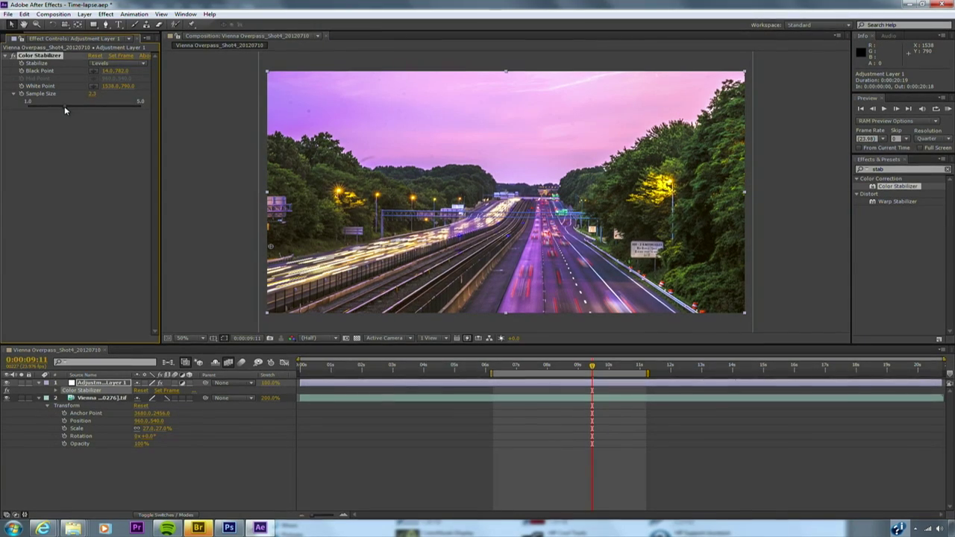
{"action": "left_click", "coordinate": [105, 64]}
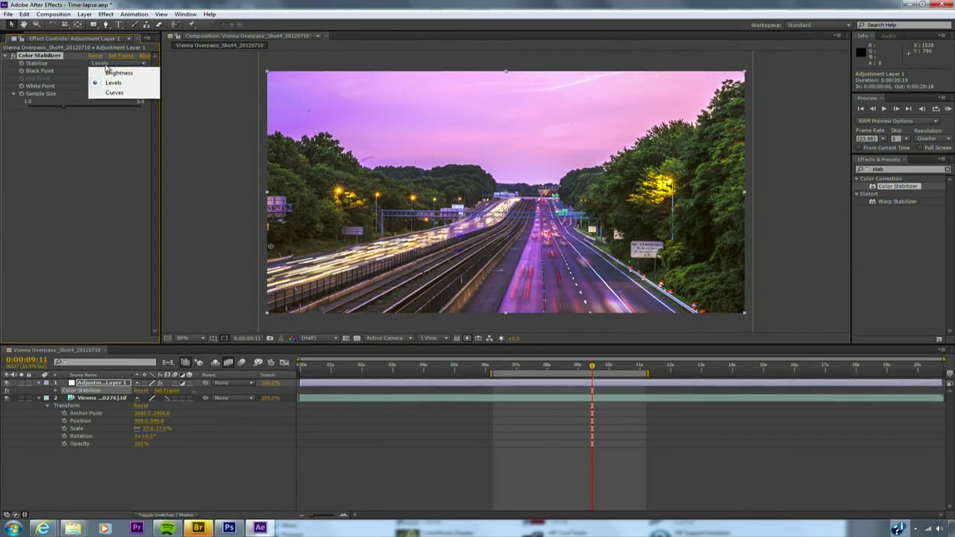
{"action": "left_click", "coordinate": [112, 74]}
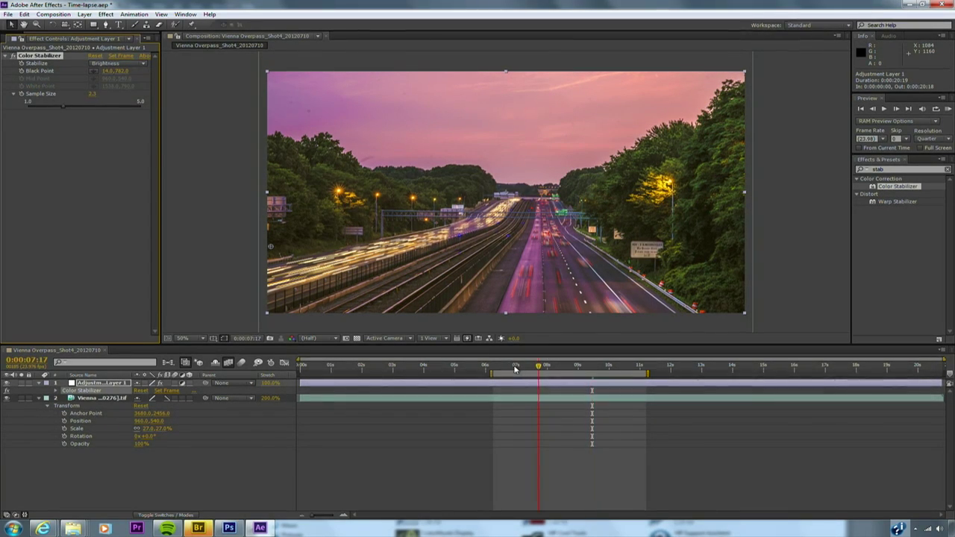
Step: Preview the stabilized footage and move the Color Stabilizer's black point onto the road sign beside the highway
{"action": "left_click", "coordinate": [948, 108]}
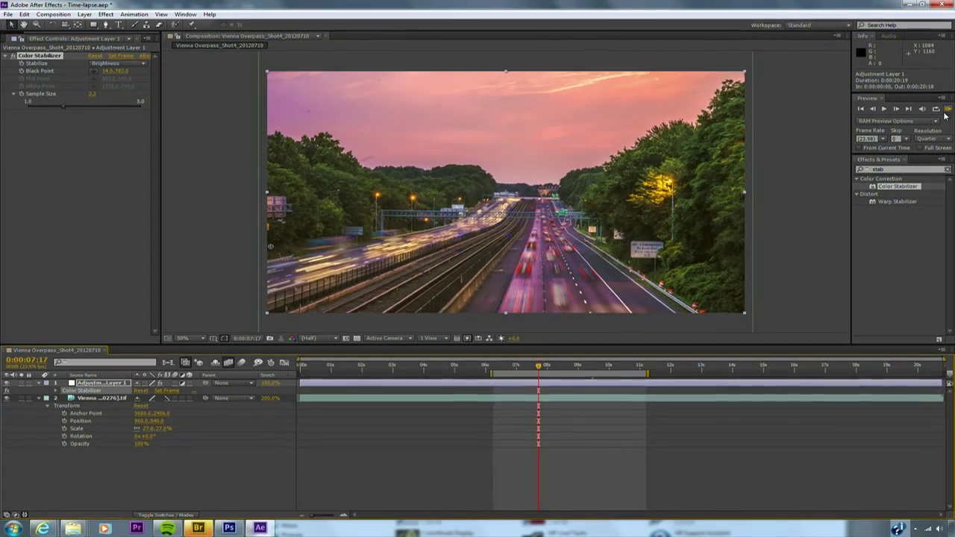
{"action": "left_click_drag", "start_coordinate": [271, 249], "coordinate": [645, 251]}
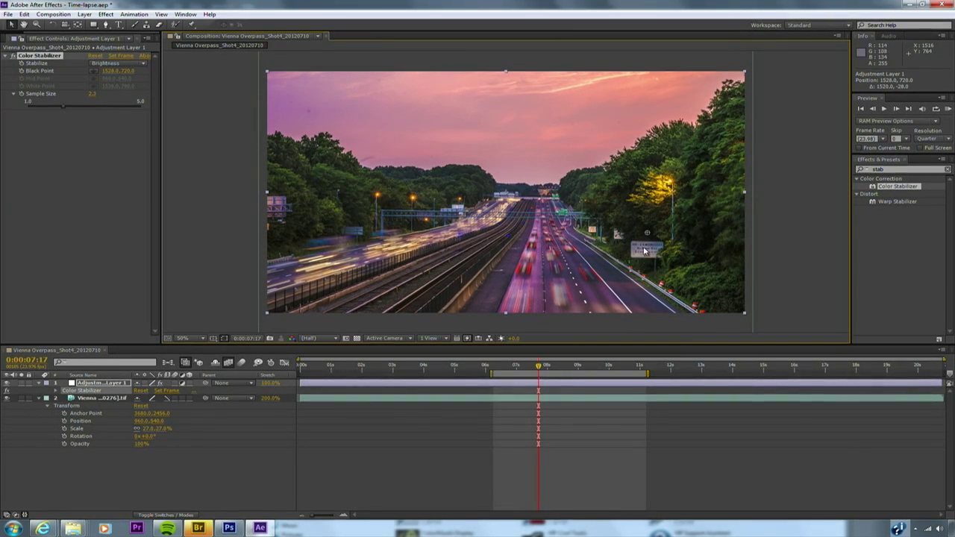
{"action": "left_click", "coordinate": [540, 365]}
Step: Create a 1920 x 1080 px solid above the other layers, sampling its color from the dark trees near the road sign
{"action": "left_click", "coordinate": [85, 14]}
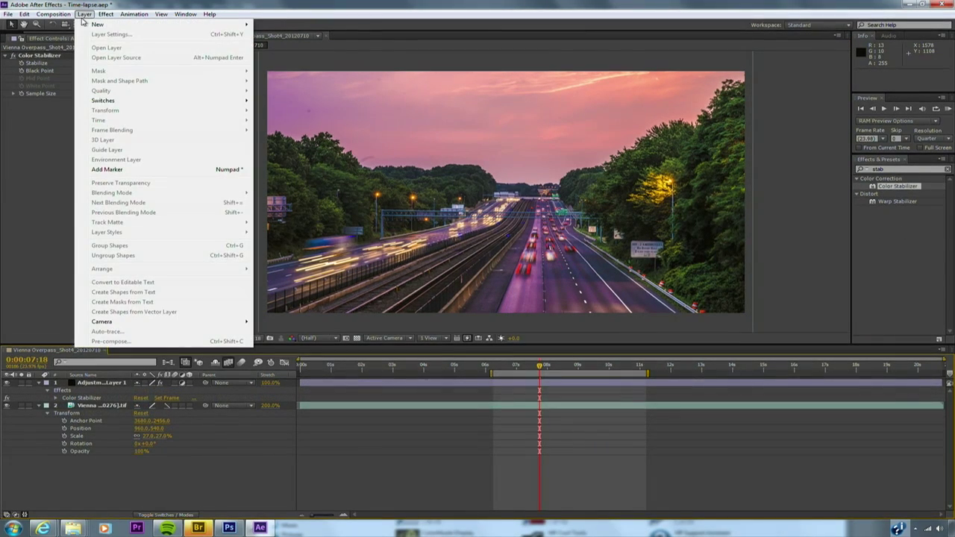
{"action": "mouse_move", "coordinate": [97, 24]}
{"action": "left_click", "coordinate": [270, 34]}
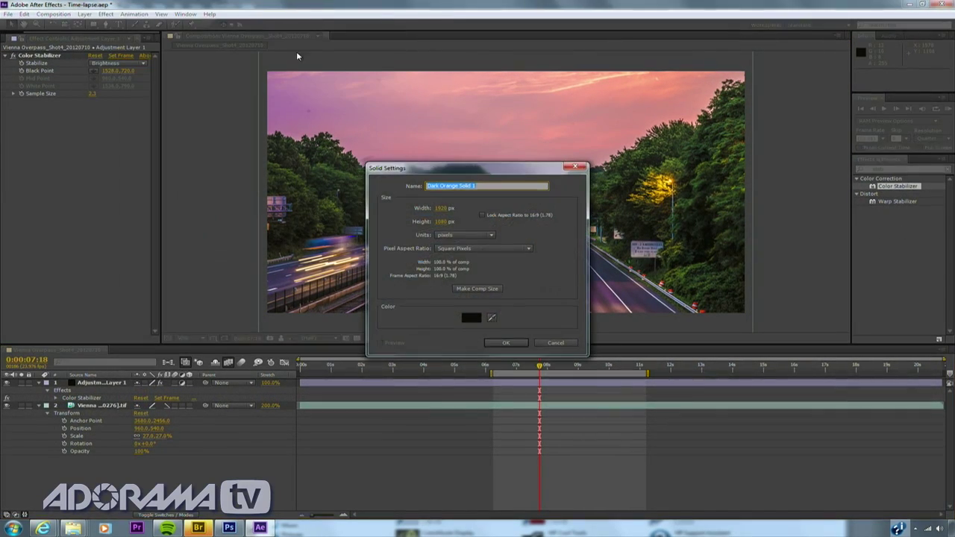
{"action": "left_click", "coordinate": [494, 318]}
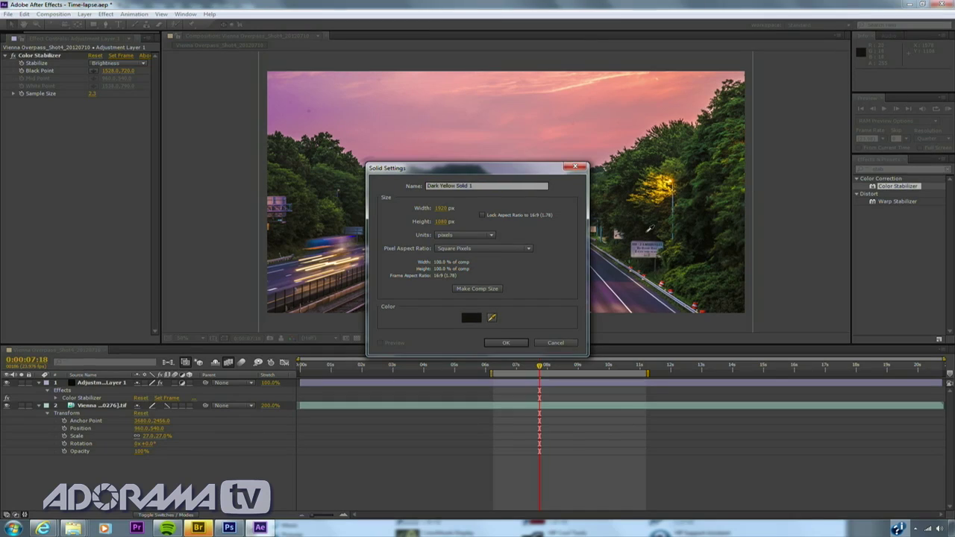
{"action": "left_click", "coordinate": [523, 348]}
{"action": "left_click", "coordinate": [523, 346]}
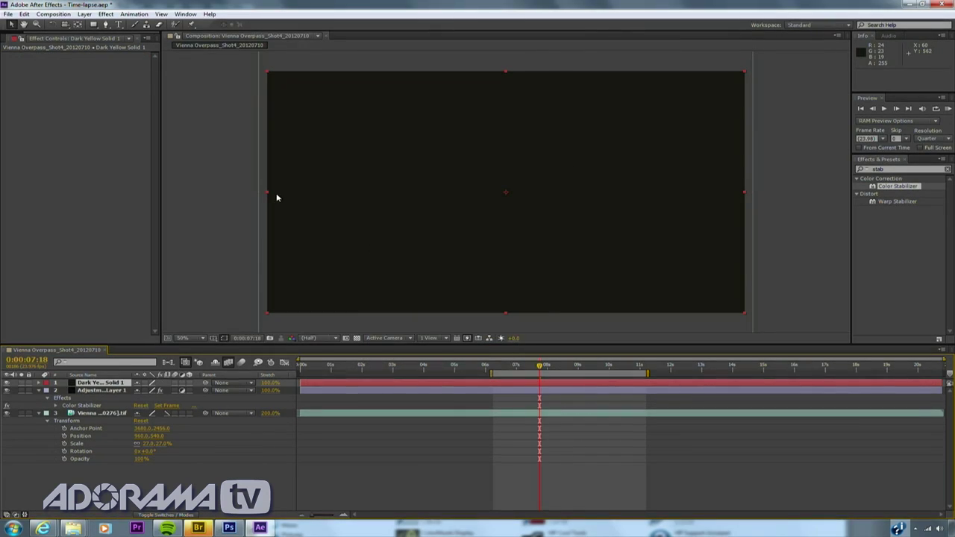
Step: Add a full-layer elliptical mask to the dark solid, invert it, and feather it about 284 pixels to form a vignette
{"action": "left_click_drag", "start_coordinate": [93, 25], "coordinate": [102, 43]}
{"action": "double_click", "coordinate": [93, 25]}
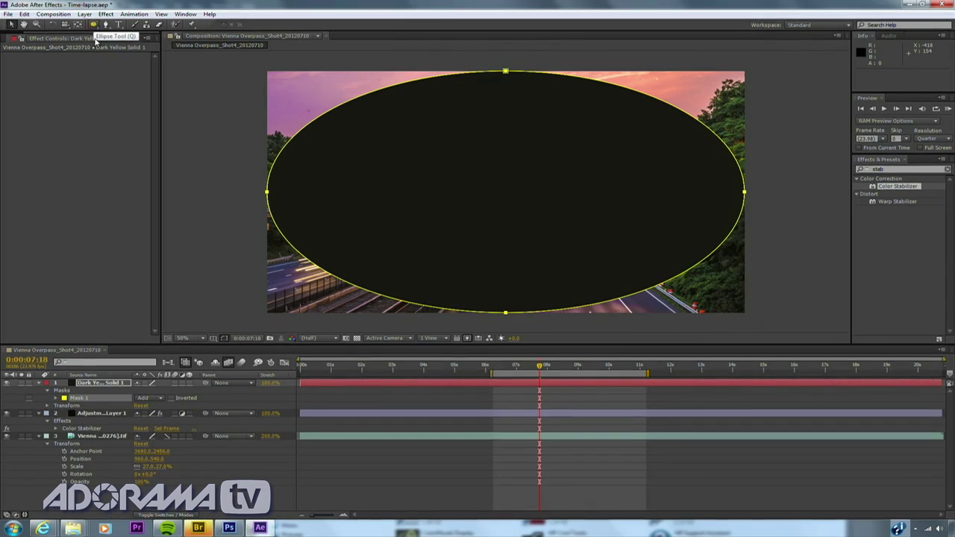
{"action": "left_click", "coordinate": [55, 398]}
{"action": "left_click", "coordinate": [171, 398]}
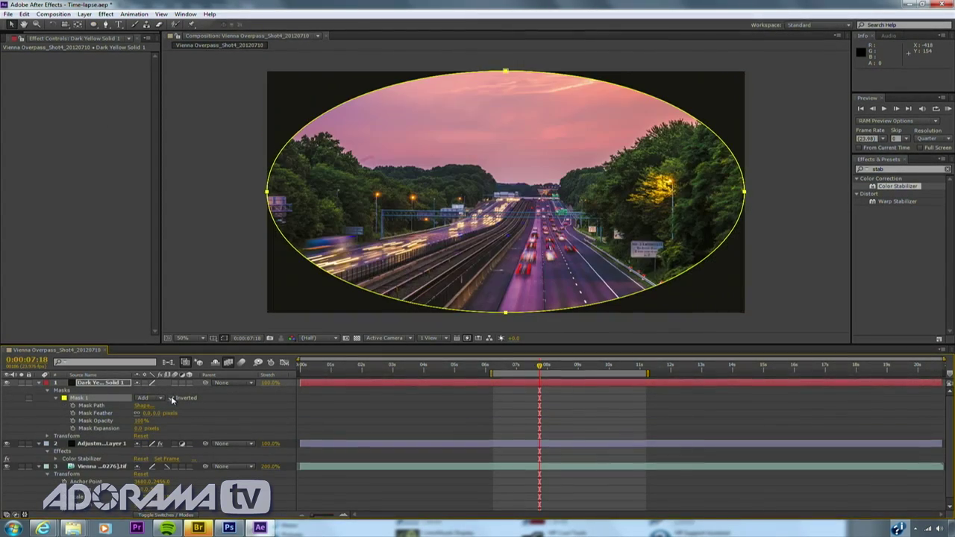
{"action": "left_click_drag", "start_coordinate": [147, 412], "coordinate": [304, 429]}
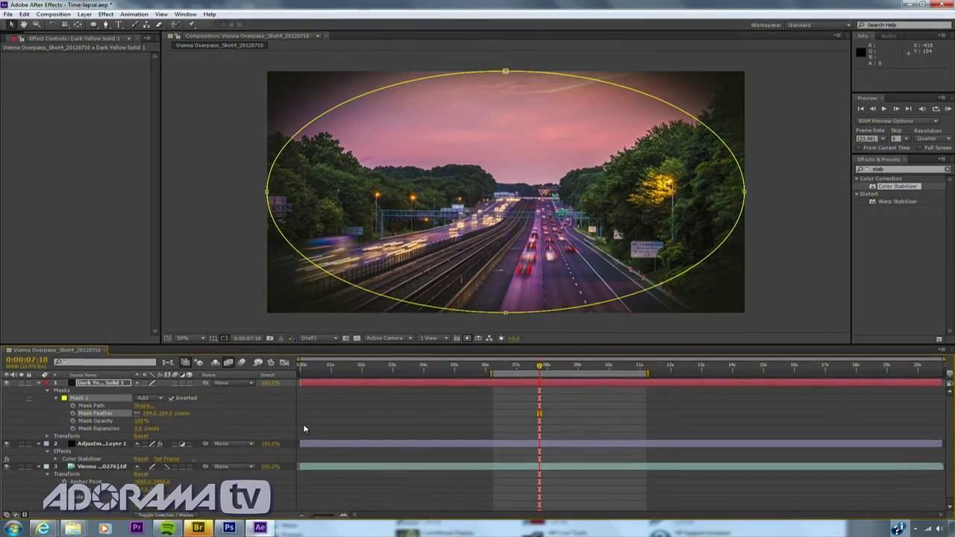
Step: Set the vignette solid's blending mode to Multiply and its opacity to 74%, and preview the footage with it
{"action": "left_click", "coordinate": [178, 515]}
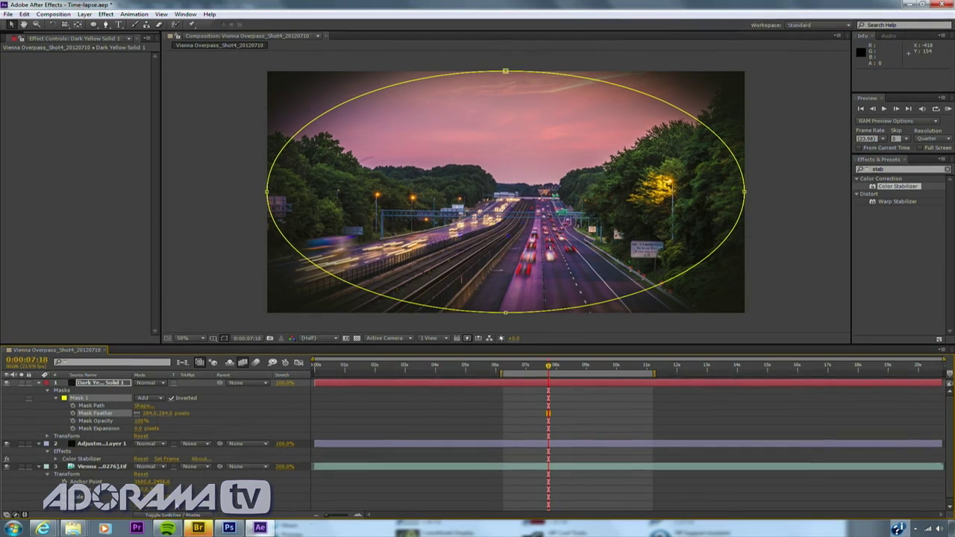
{"action": "left_click", "coordinate": [148, 383]}
{"action": "left_click", "coordinate": [202, 167]}
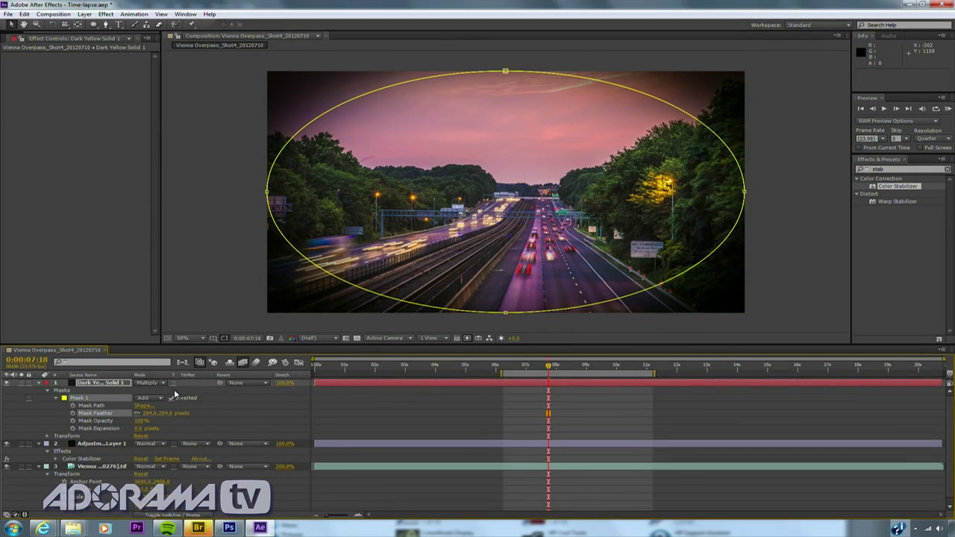
{"action": "key", "text": "t"}
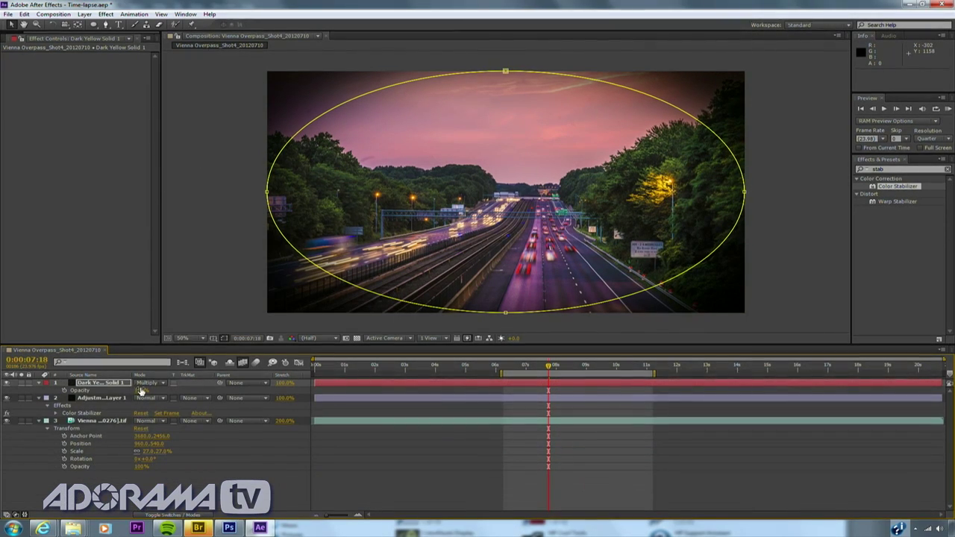
{"action": "left_click_drag", "start_coordinate": [136, 390], "coordinate": [160, 390]}
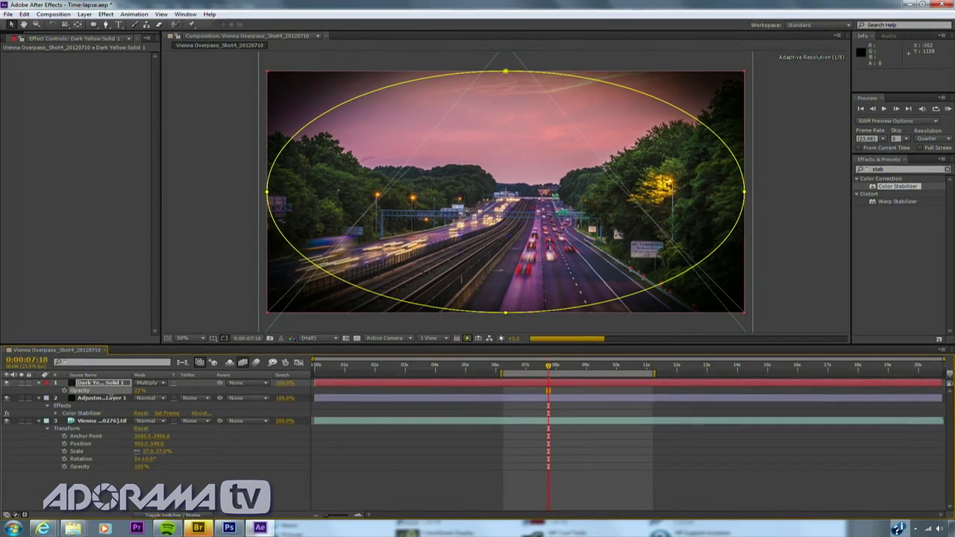
{"action": "left_click", "coordinate": [948, 109]}
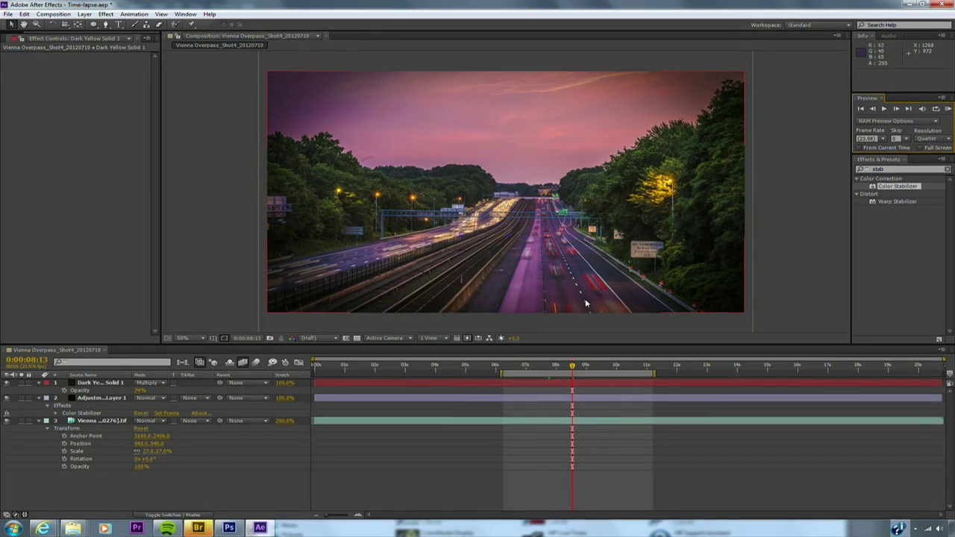
{"action": "left_click_drag", "start_coordinate": [545, 370], "coordinate": [567, 368]}
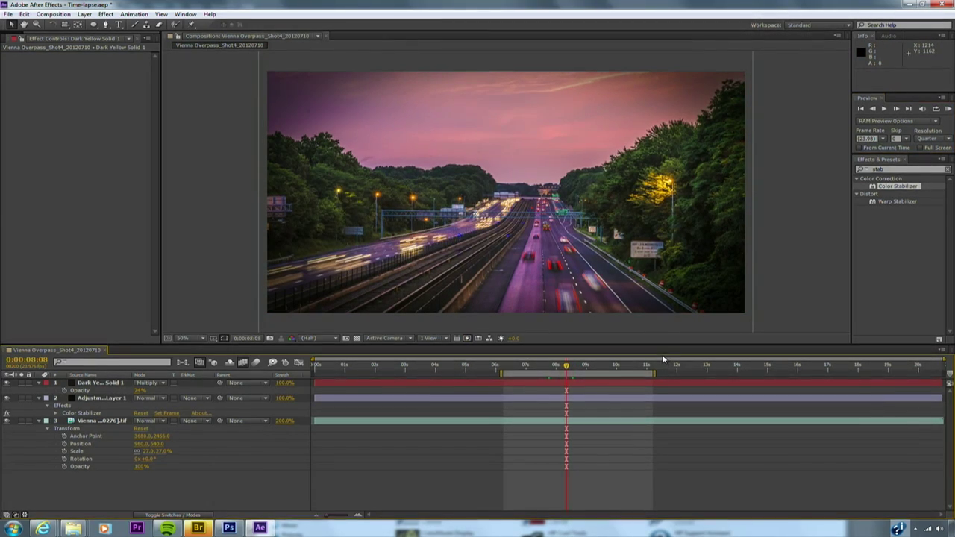
Step: Import the camera raw sequence starting at _DSC0393 from the Shot 03 folder in Valley of Fire TL
{"action": "left_click", "coordinate": [3, 41]}
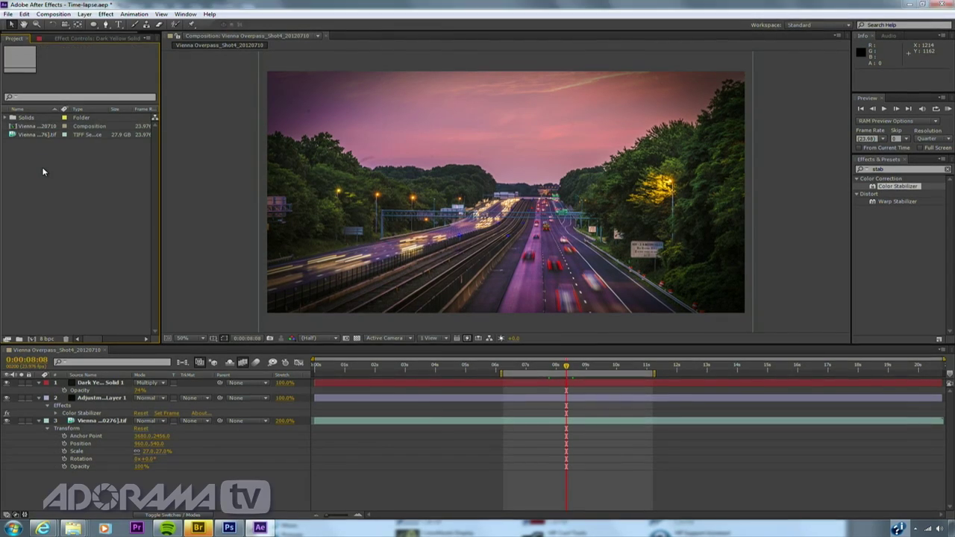
{"action": "double_click", "coordinate": [38, 166]}
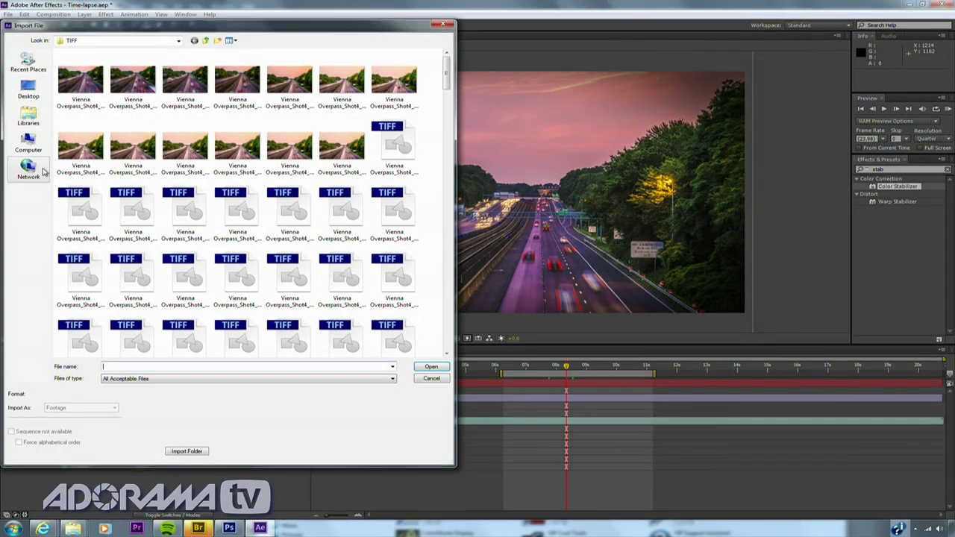
{"action": "left_click", "coordinate": [205, 41]}
{"action": "left_click", "coordinate": [205, 41]}
{"action": "left_click", "coordinate": [206, 41]}
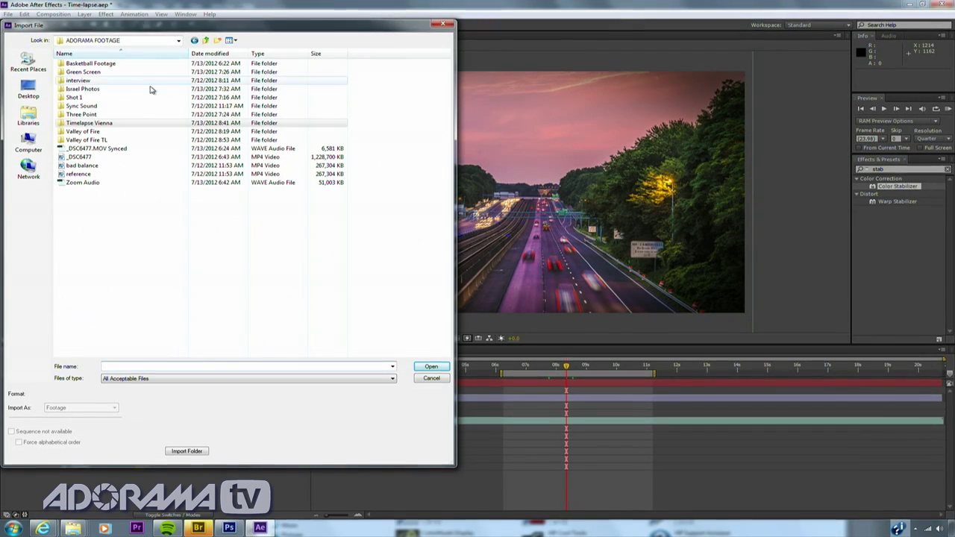
{"action": "left_click", "coordinate": [101, 140]}
{"action": "double_click", "coordinate": [101, 140]}
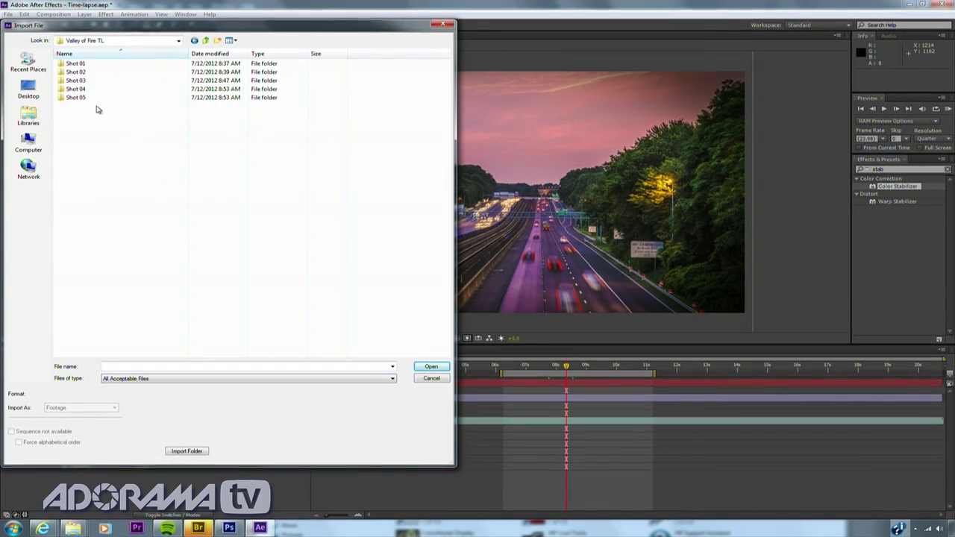
{"action": "double_click", "coordinate": [92, 82]}
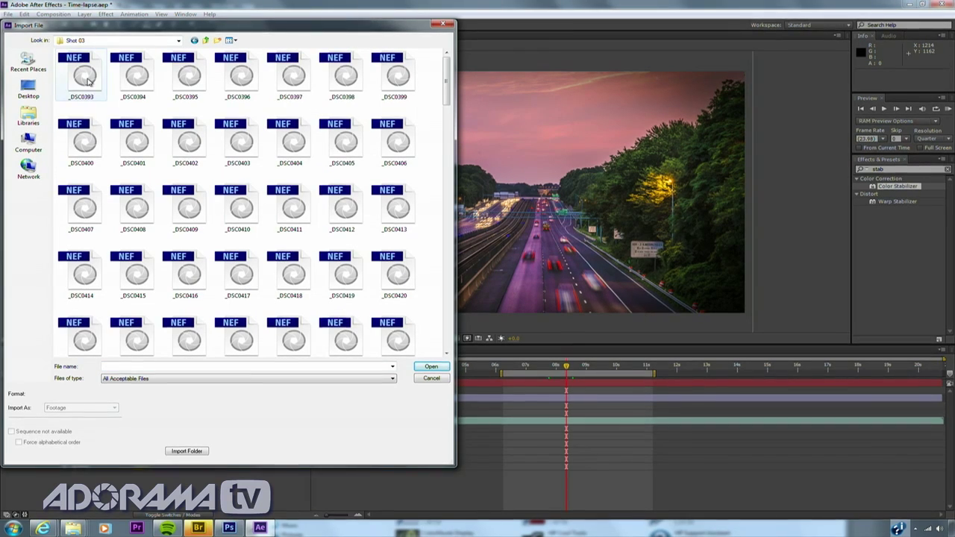
{"action": "left_click", "coordinate": [85, 76]}
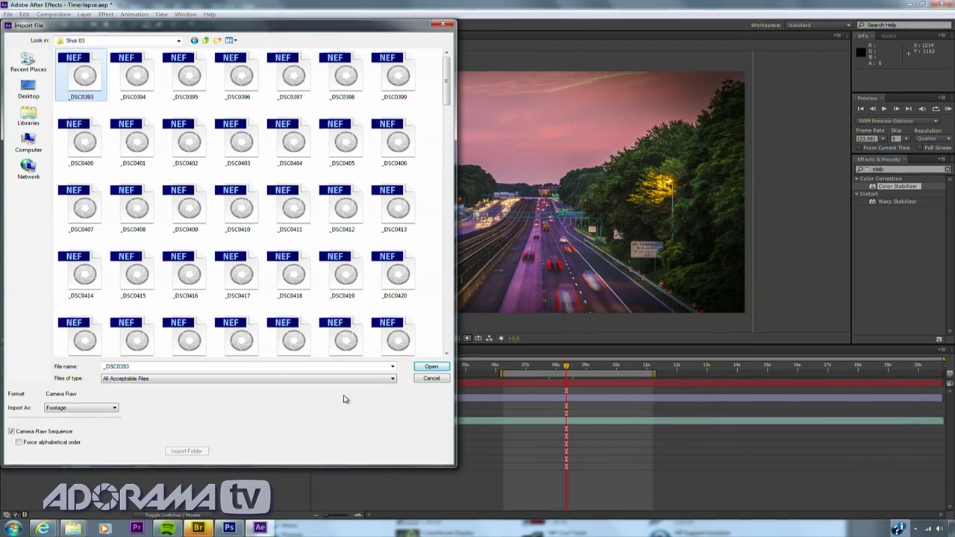
{"action": "left_click", "coordinate": [426, 367]}
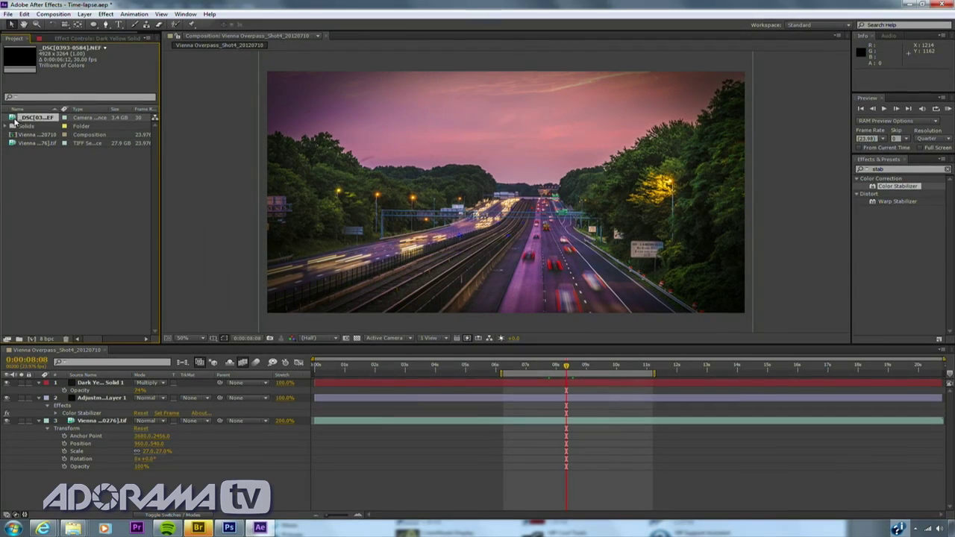
Step: Create a composition from the _DSC raw sequence and set it to the HDTV 1080 29.97 preset with a 23.976 fps frame rate
{"action": "left_click_drag", "start_coordinate": [13, 121], "coordinate": [31, 340]}
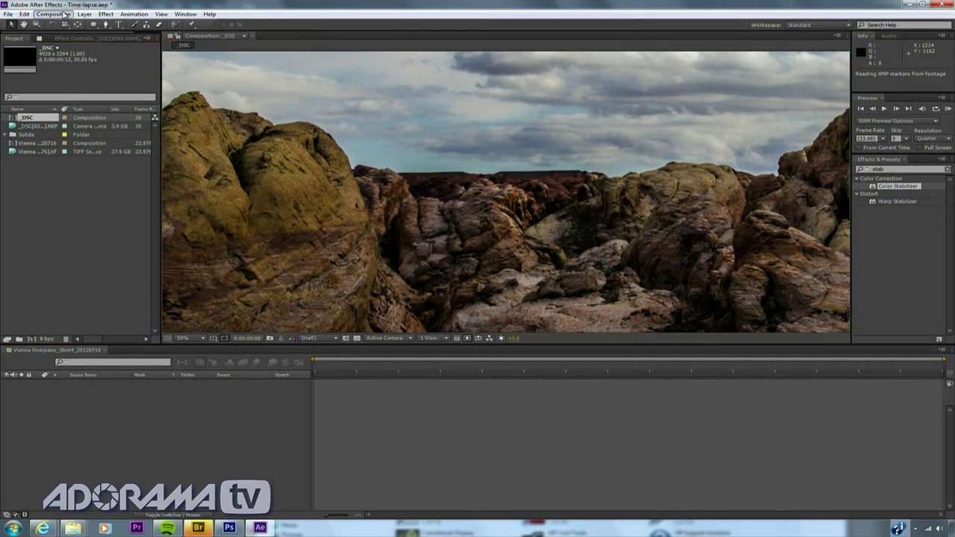
{"action": "left_click", "coordinate": [53, 13]}
{"action": "left_click", "coordinate": [130, 37]}
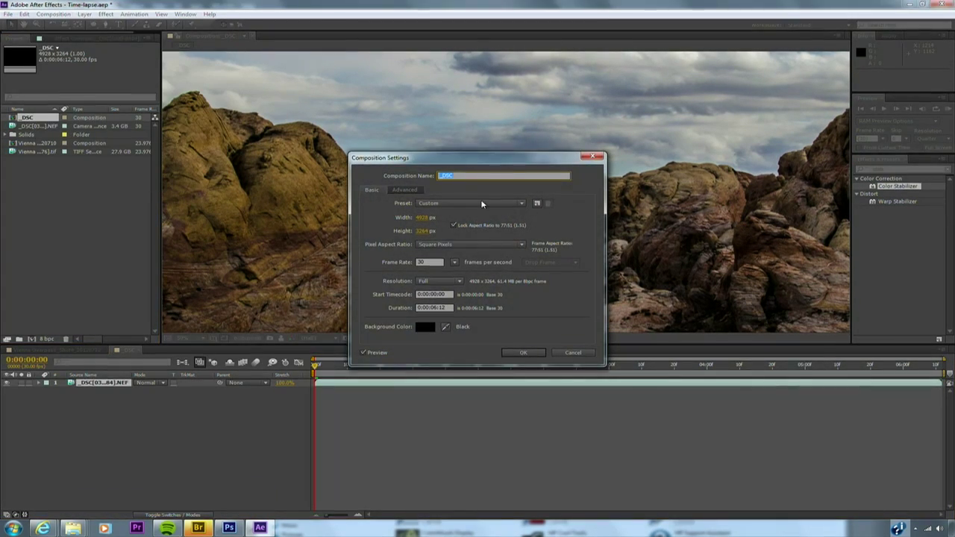
{"action": "left_click", "coordinate": [473, 202]}
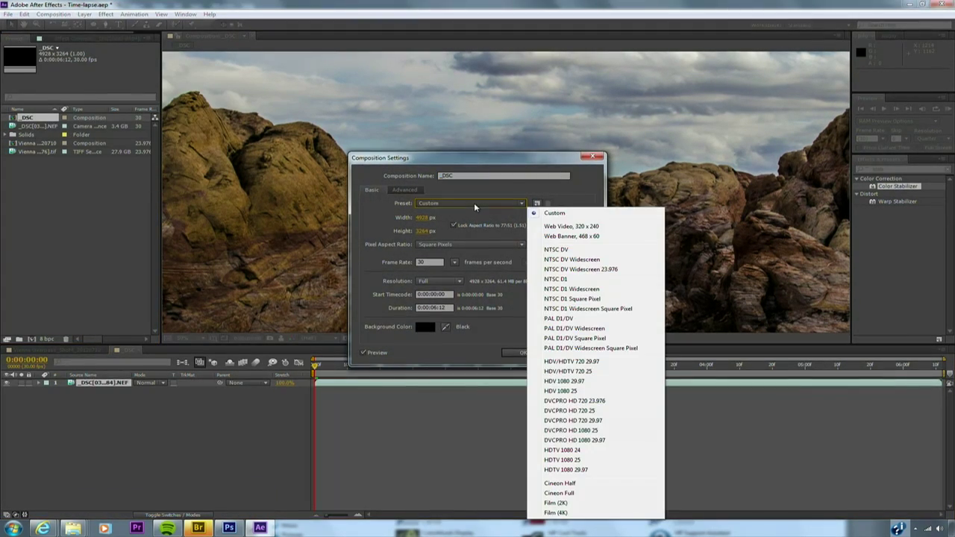
{"action": "left_click", "coordinate": [581, 471]}
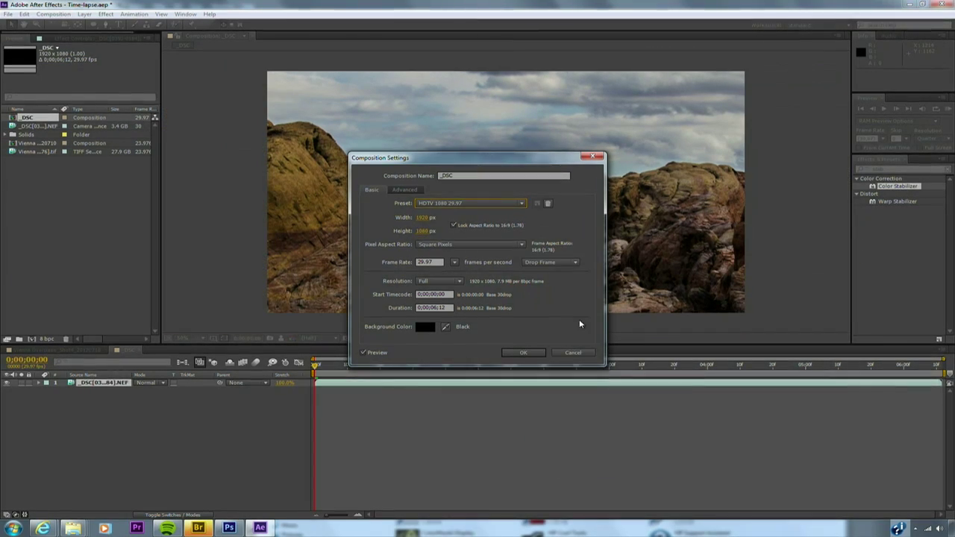
{"action": "left_click", "coordinate": [454, 264]}
{"action": "left_click", "coordinate": [473, 301]}
{"action": "left_click", "coordinate": [520, 353]}
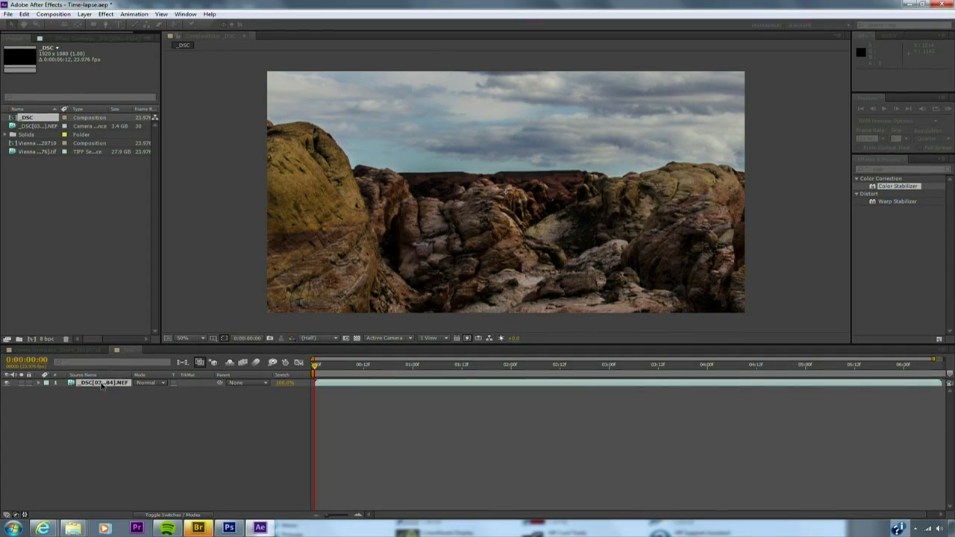
Step: Keyframe the _DSC layer at the start with its scale at 163% and its anchor point at 2464, 1552
{"action": "key", "text": "s"}
{"action": "left_click_drag", "start_coordinate": [150, 390], "coordinate": [171, 382]}
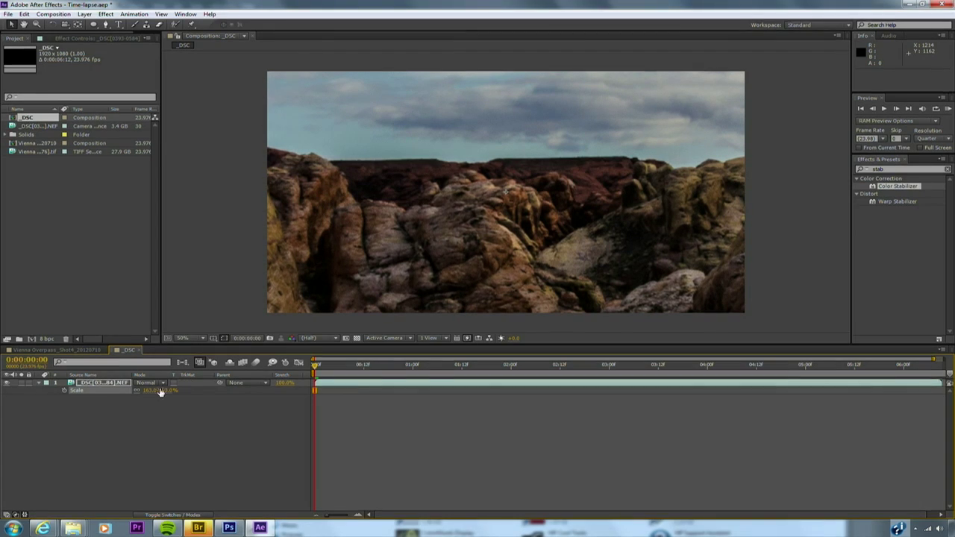
{"action": "left_click", "coordinate": [41, 385]}
{"action": "left_click", "coordinate": [41, 385]}
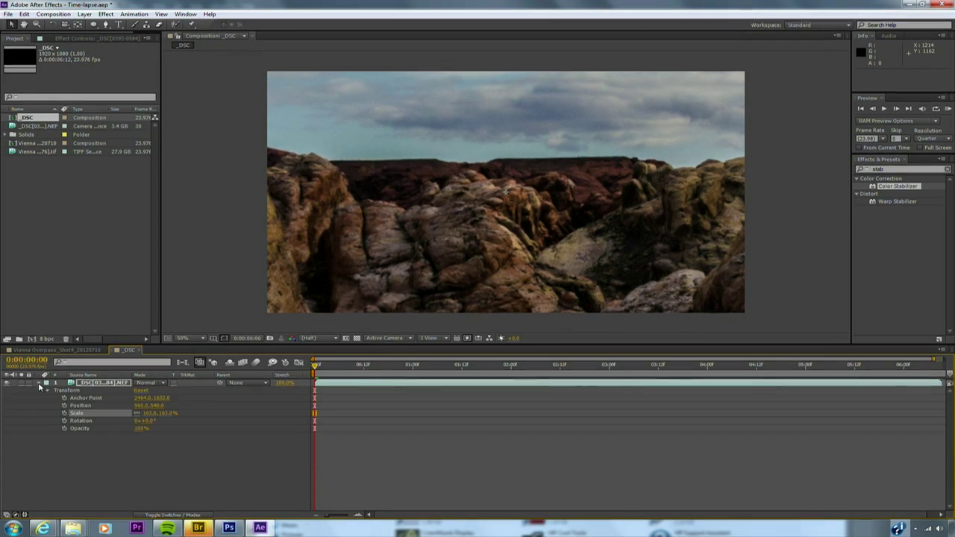
{"action": "left_click", "coordinate": [65, 398]}
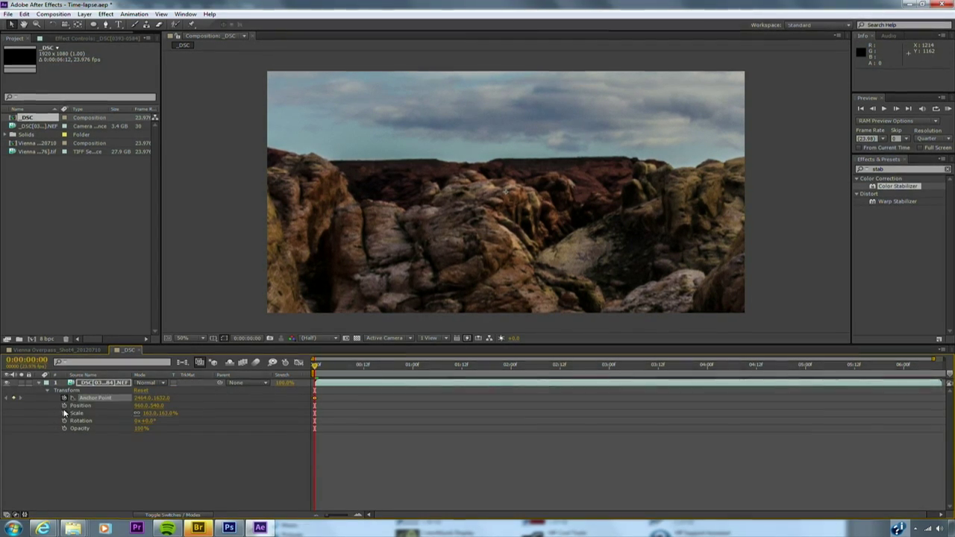
{"action": "left_click_drag", "start_coordinate": [165, 398], "coordinate": [112, 399]}
Step: Keyframe the _DSC layer at 0:00:05:00 with its scale at 40% and its anchor point at 2464, 1800
{"action": "left_click", "coordinate": [806, 364]}
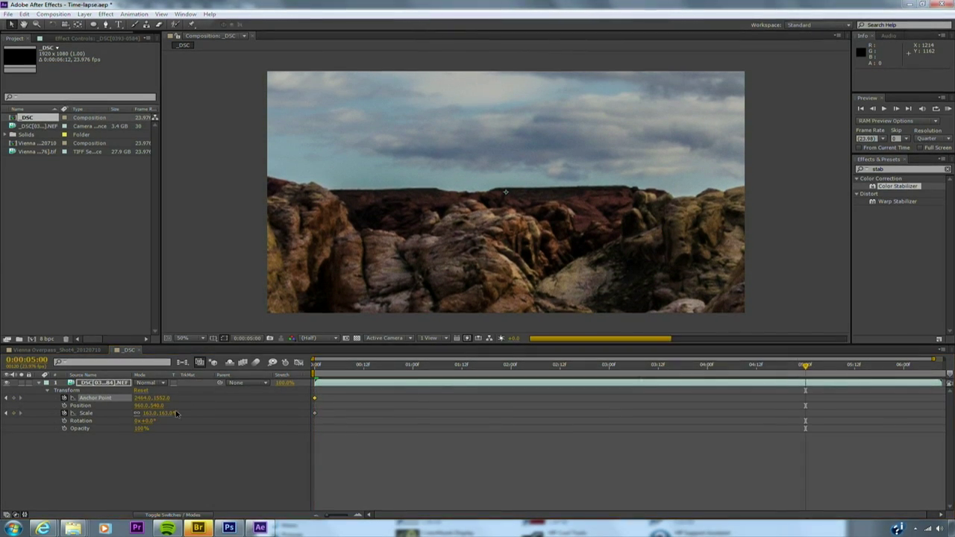
{"action": "left_click_drag", "start_coordinate": [141, 414], "coordinate": [87, 413]}
{"action": "left_click_drag", "start_coordinate": [160, 398], "coordinate": [272, 413]}
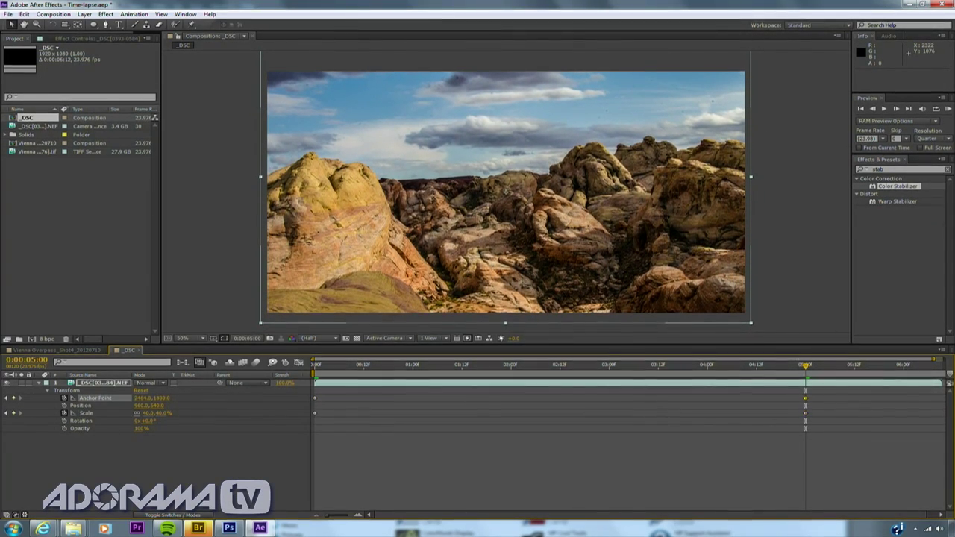
Step: Preview the animated zoom-out on the rock footage and check the frame at 0:00:01:00
{"action": "left_click", "coordinate": [948, 108]}
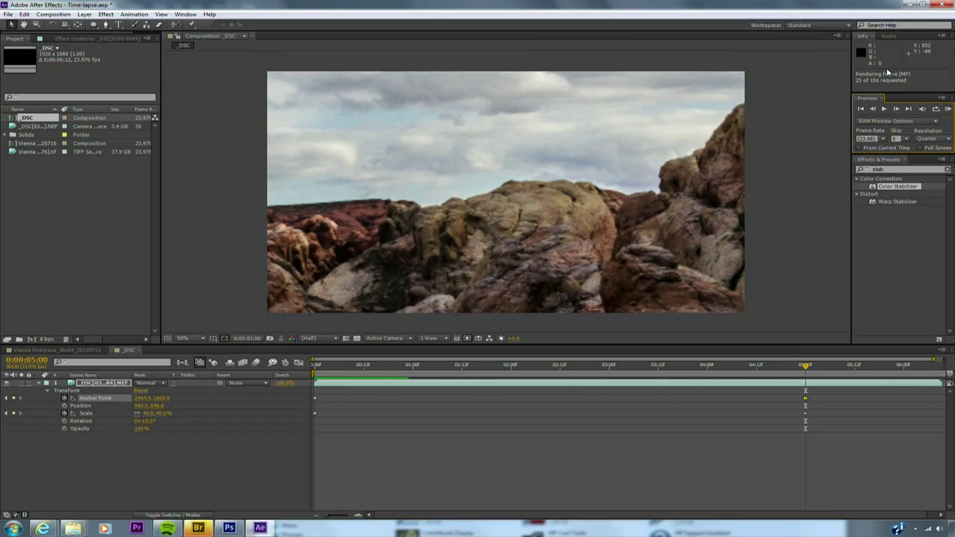
{"action": "left_click", "coordinate": [703, 45]}
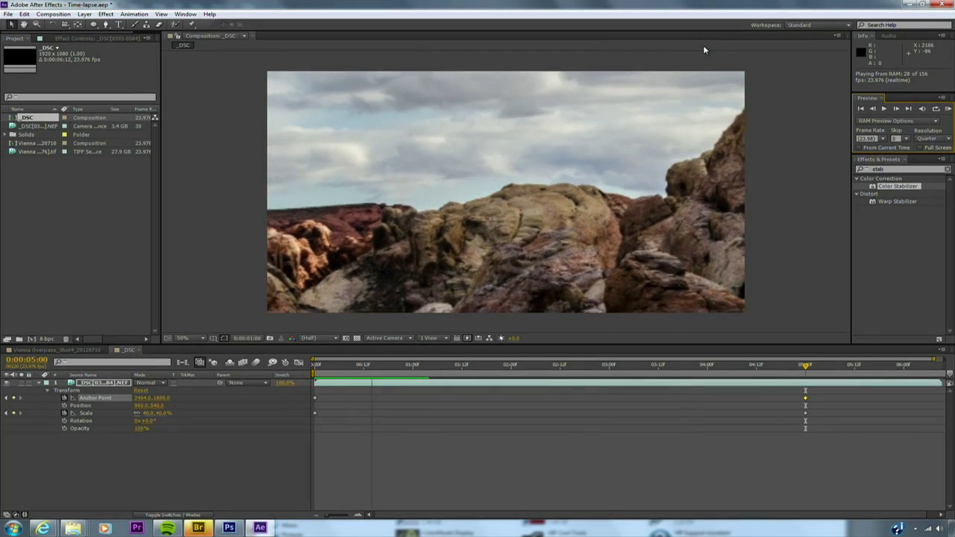
{"action": "left_click", "coordinate": [717, 62]}
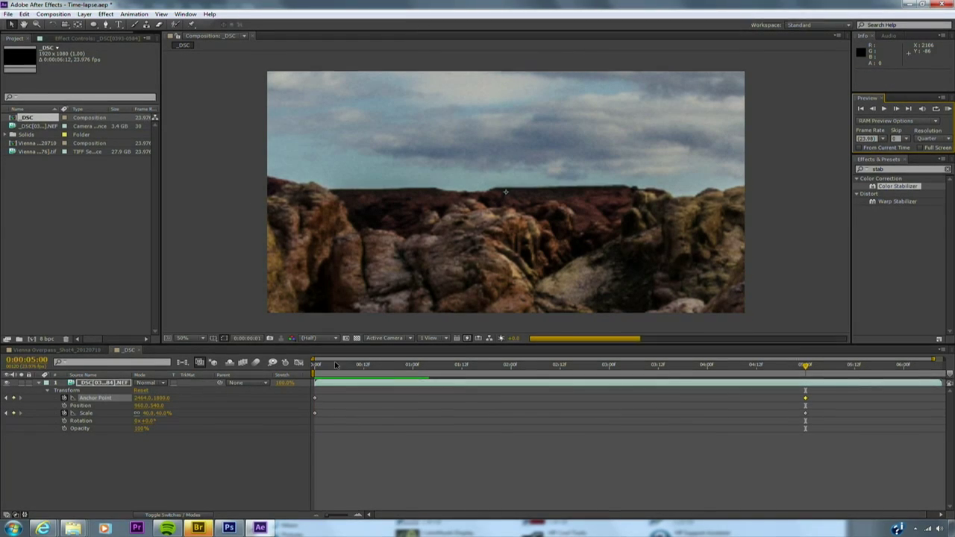
{"action": "left_click_drag", "start_coordinate": [340, 368], "coordinate": [412, 364]}
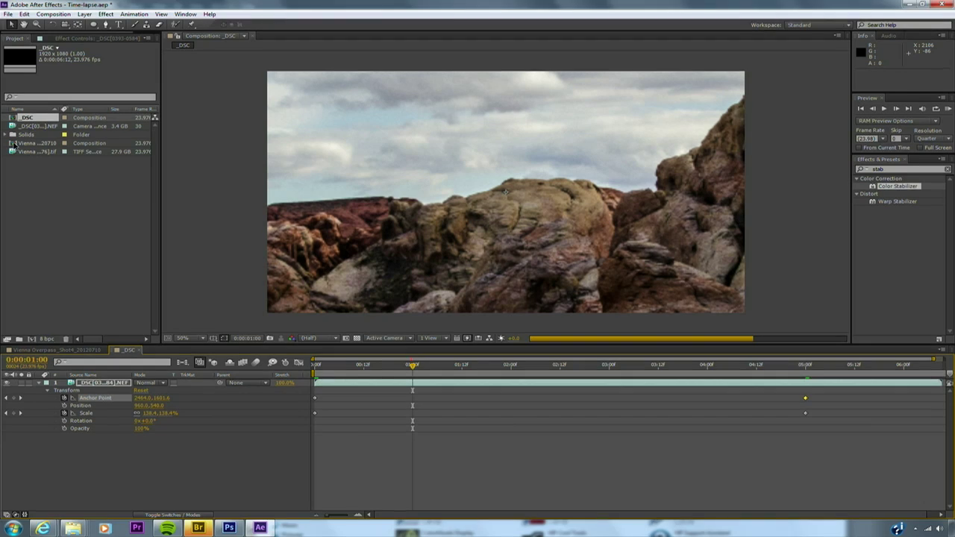
Step: Add the _DSC and Vienna Overpass compositions to the render queue, leaving their render settings at Best Settings
{"action": "left_click", "coordinate": [56, 15]}
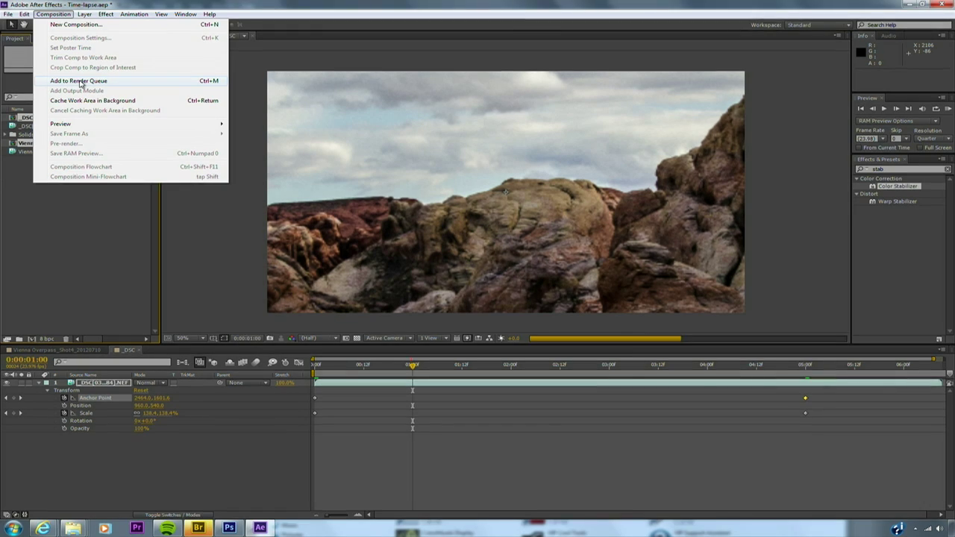
{"action": "left_click", "coordinate": [81, 80]}
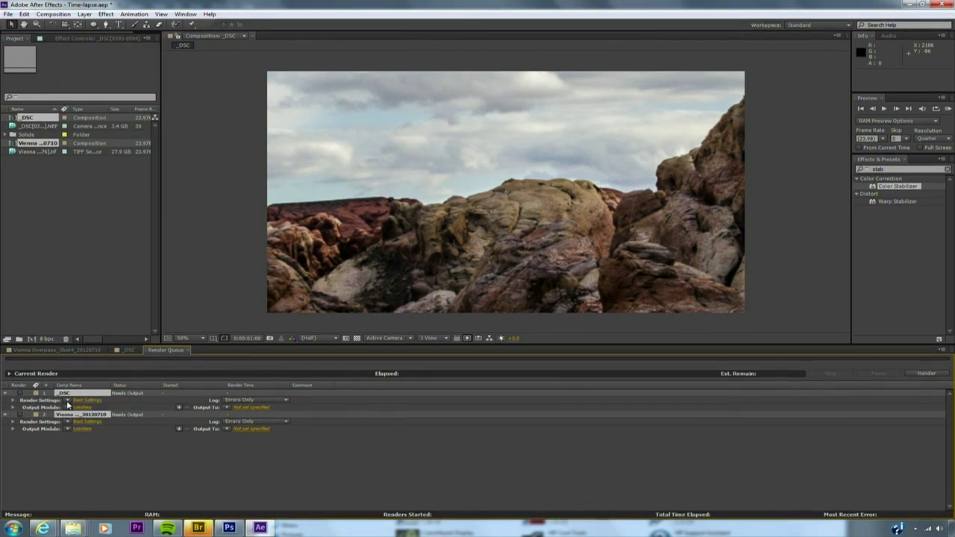
{"action": "left_click", "coordinate": [68, 401]}
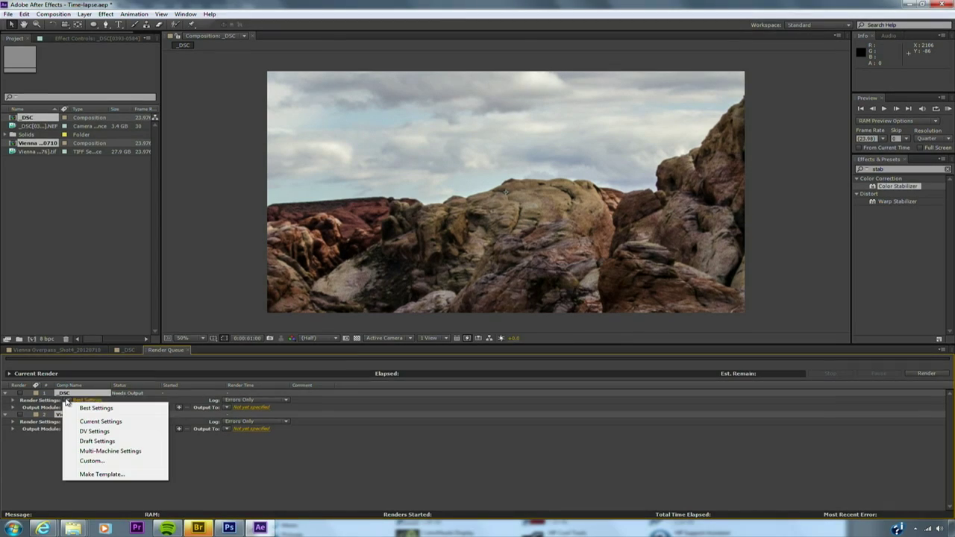
{"action": "left_click", "coordinate": [50, 481]}
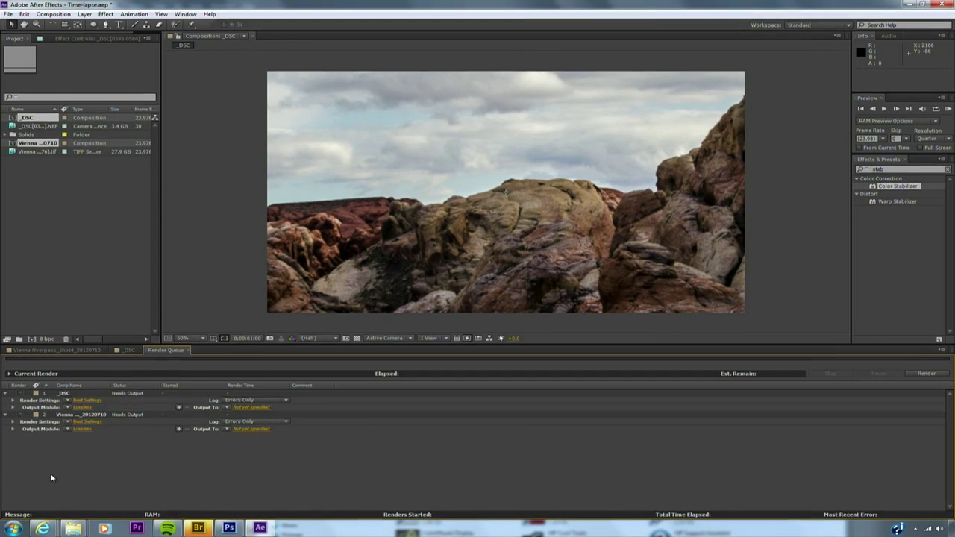
Step: Set the output module of both queued compositions, _DSC and Vienna Overpass, to H.264
{"action": "left_click", "coordinate": [67, 408]}
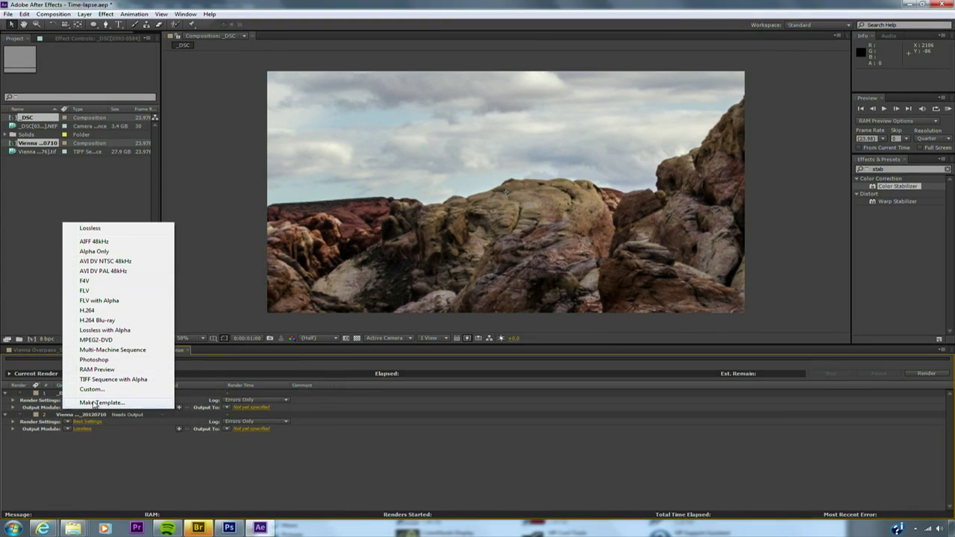
{"action": "left_click", "coordinate": [108, 313]}
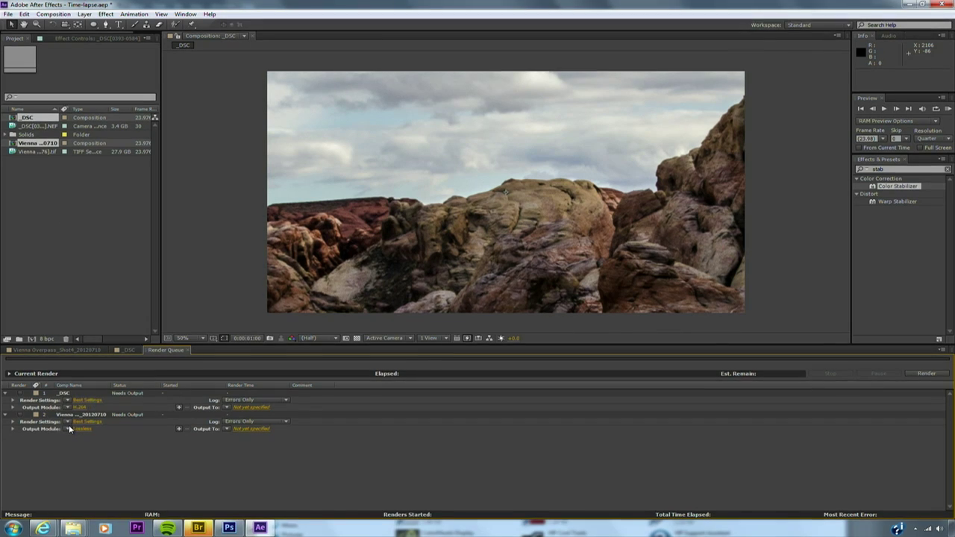
{"action": "left_click", "coordinate": [71, 429]}
{"action": "left_click", "coordinate": [97, 333]}
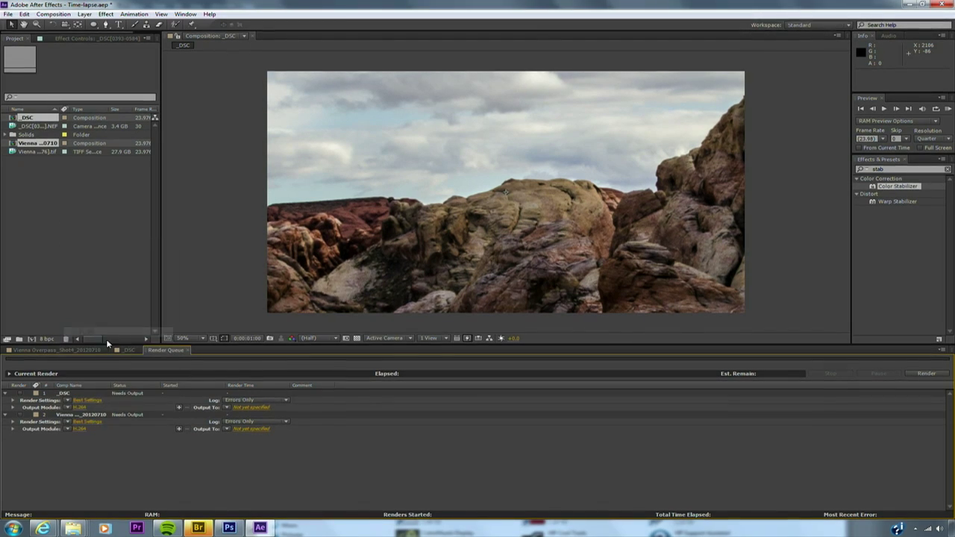
Step: Set the _DSC render's output file to Canyon.mp4 on the Desktop
{"action": "left_click", "coordinate": [244, 410]}
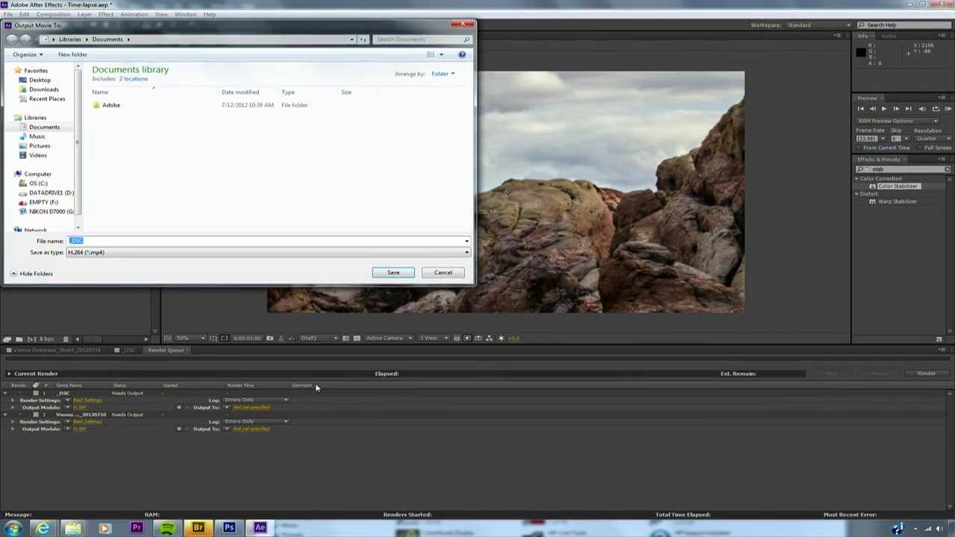
{"action": "left_click", "coordinate": [40, 80]}
{"action": "left_click", "coordinate": [393, 272]}
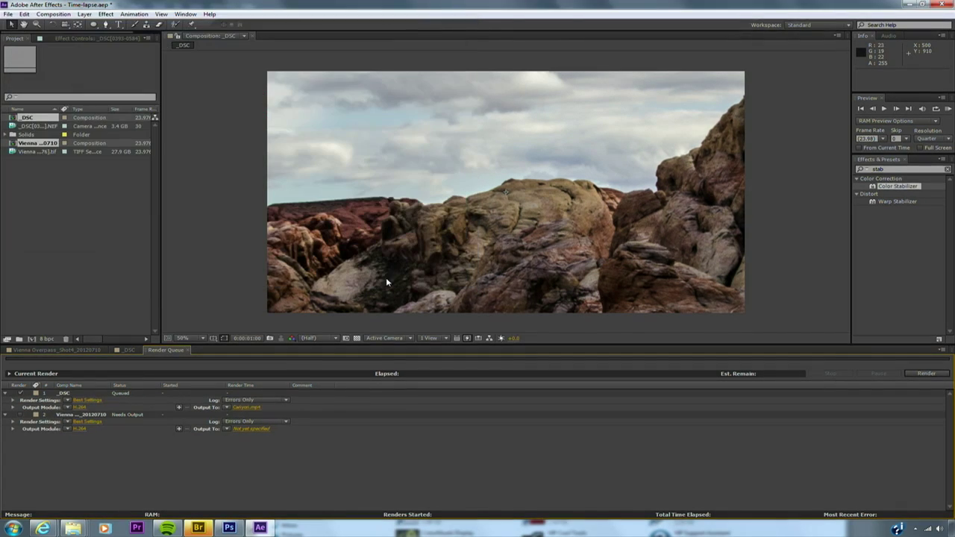
Step: Set the Vienna Overpass render's output file to Overpass.mp4 on the Desktop and start rendering the queue
{"action": "left_click", "coordinate": [254, 430]}
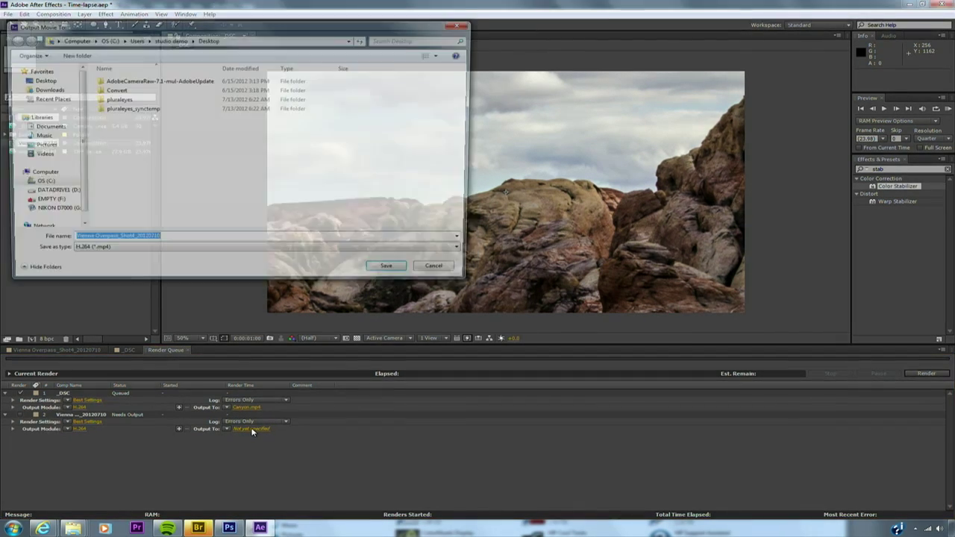
{"action": "type", "text": "Overpass"}
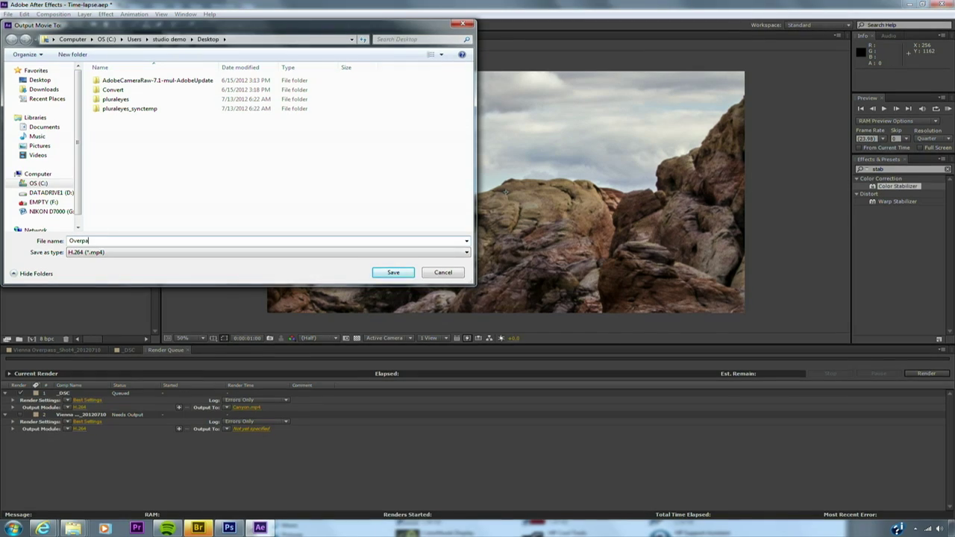
{"action": "left_click", "coordinate": [394, 273]}
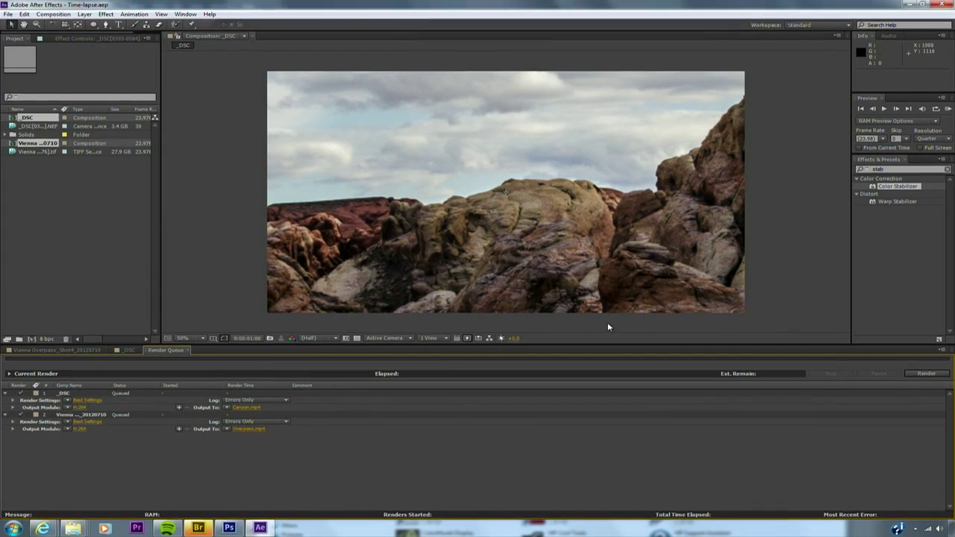
{"action": "left_click", "coordinate": [926, 374]}
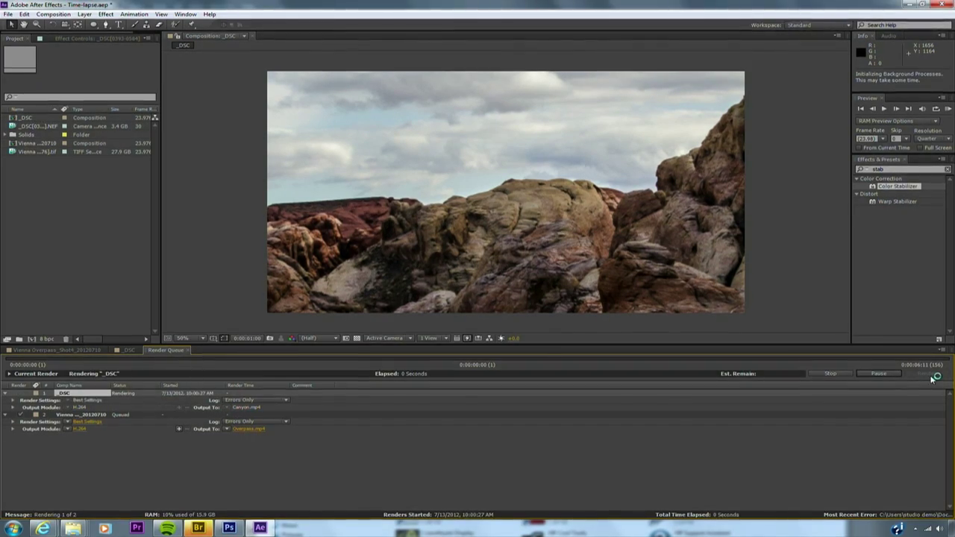